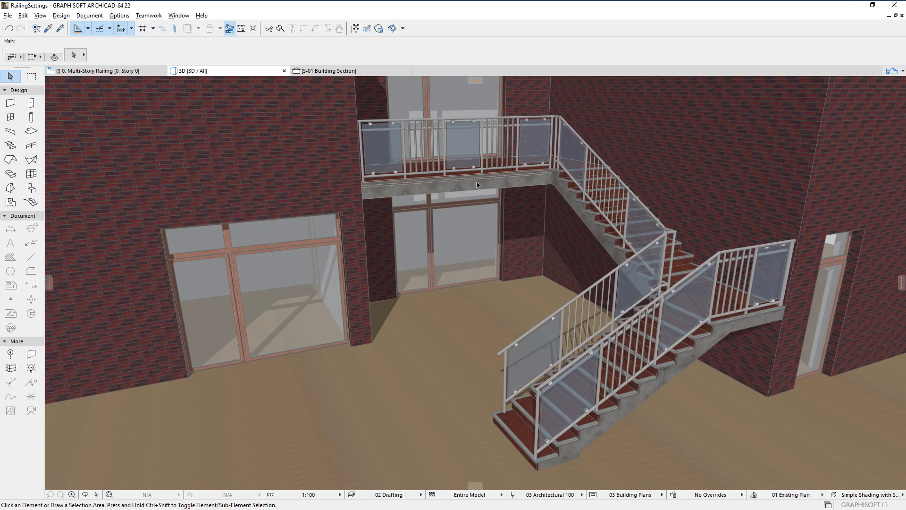
Switch to the S-01 Building Section and select the stair railing
click(369, 70)
click(441, 233)
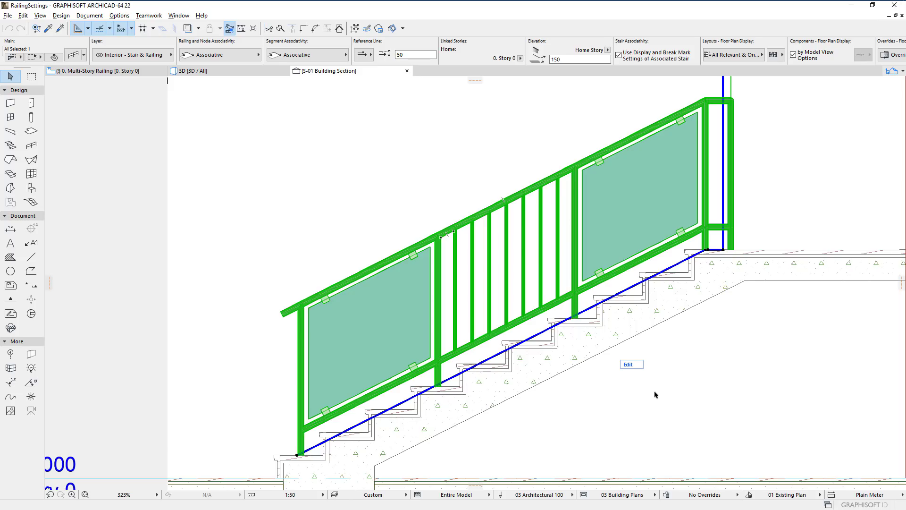
Enter the railing's Edit Mode and select all four railing posts
click(631, 364)
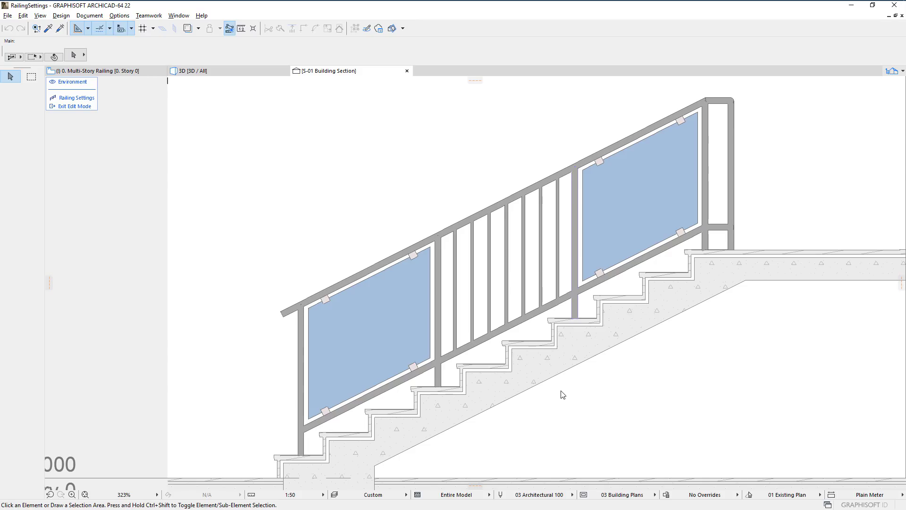
click(301, 346)
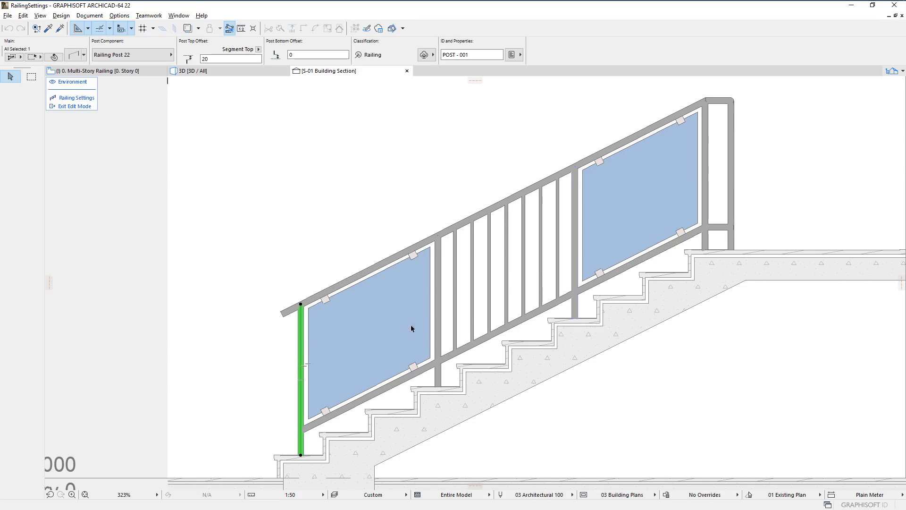
shift+click(437, 316)
shift+click(575, 257)
shift+click(705, 198)
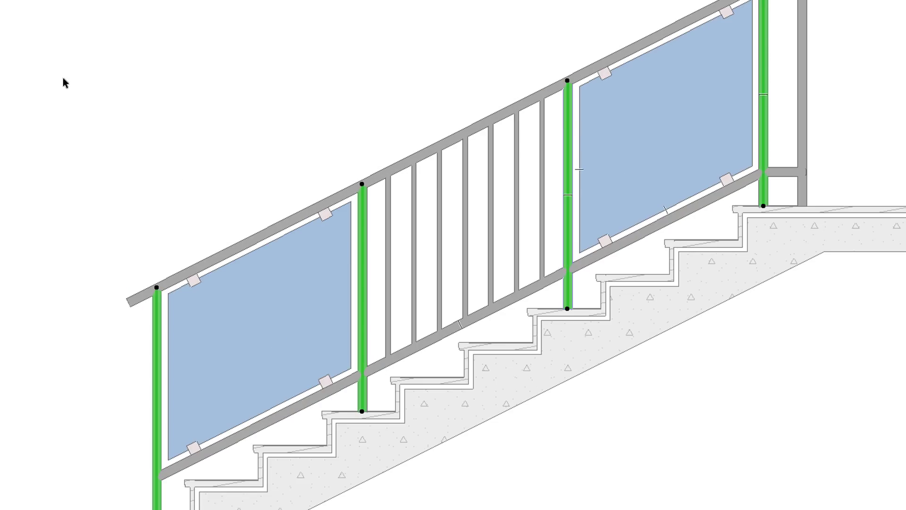
In Solid Element Operations, make the four posts targets and the top and lower rails operators
right_click(240, 166)
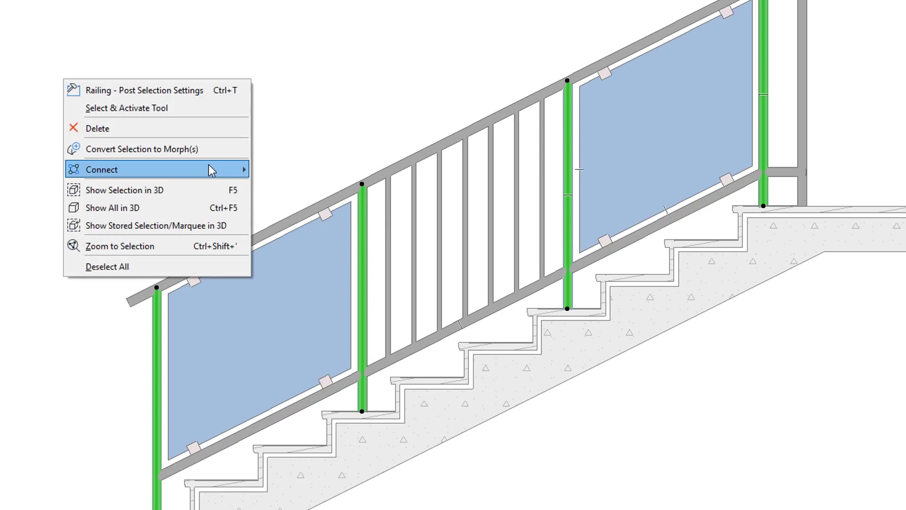
mouse_move(209, 165)
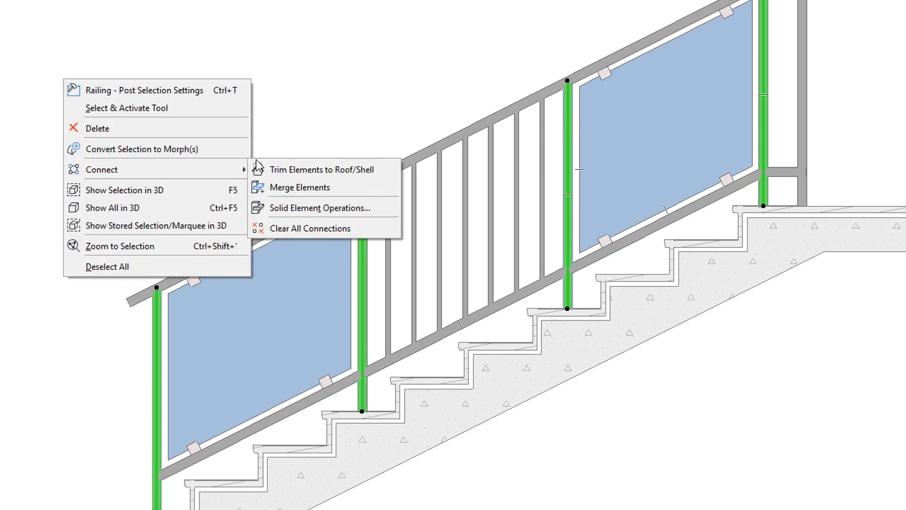
click(300, 208)
click(340, 282)
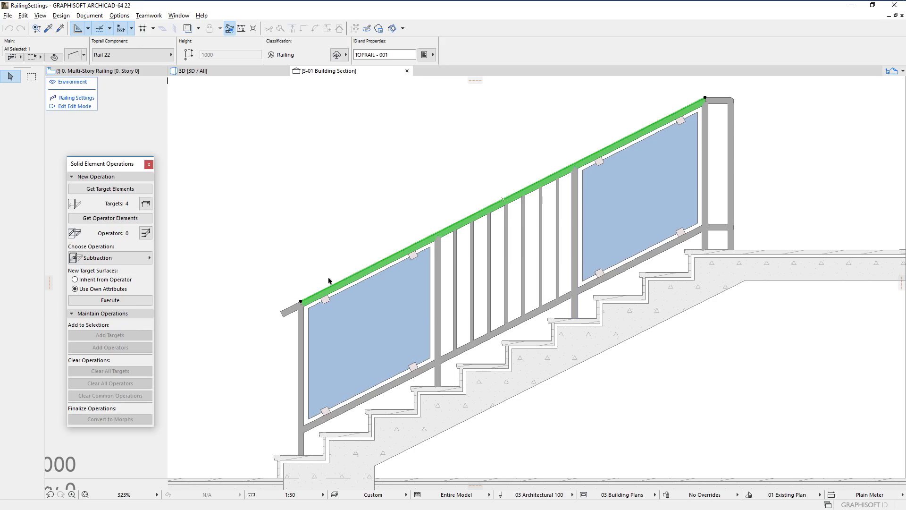
click(290, 308)
click(337, 410)
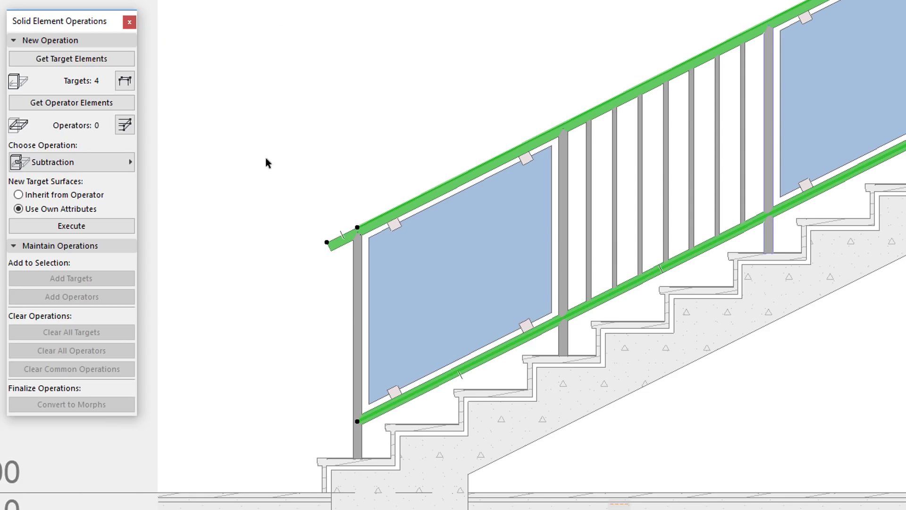
click(125, 102)
key(Escape)
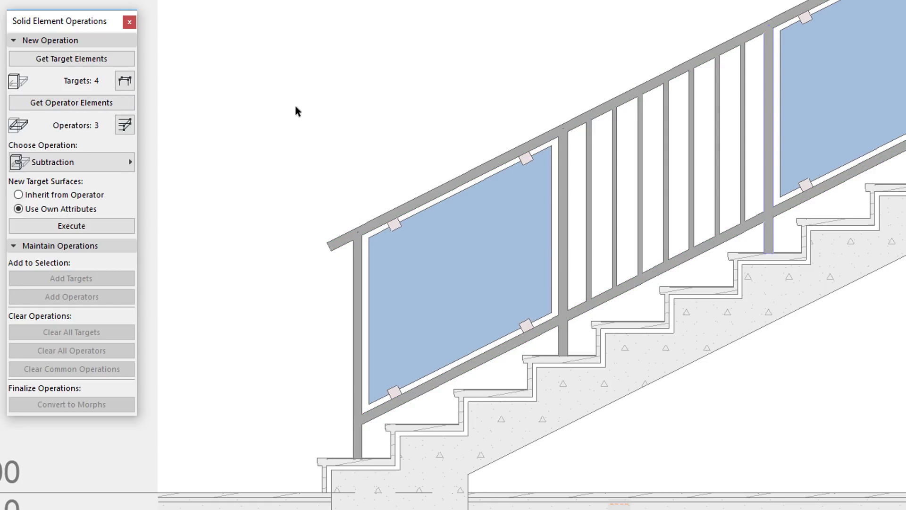
click(126, 165)
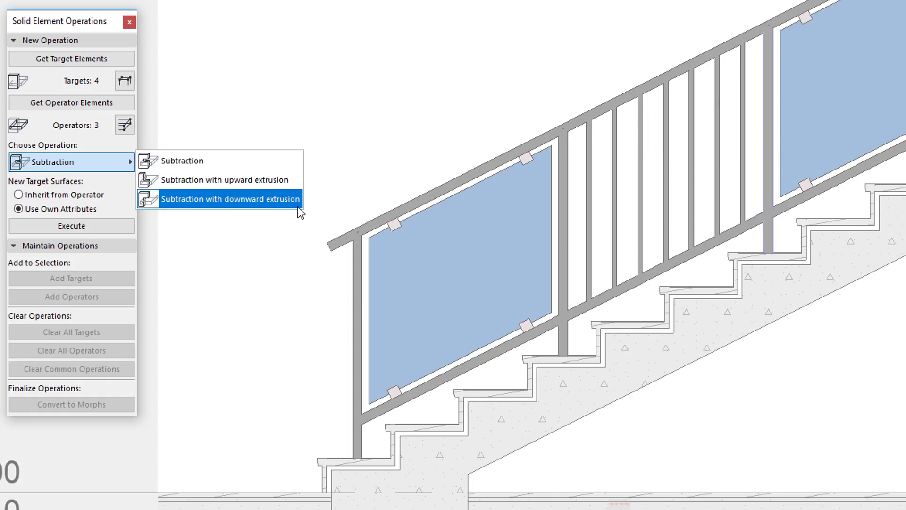
Execute a plain Subtraction so the rails cut the posts, then deselect them
click(290, 160)
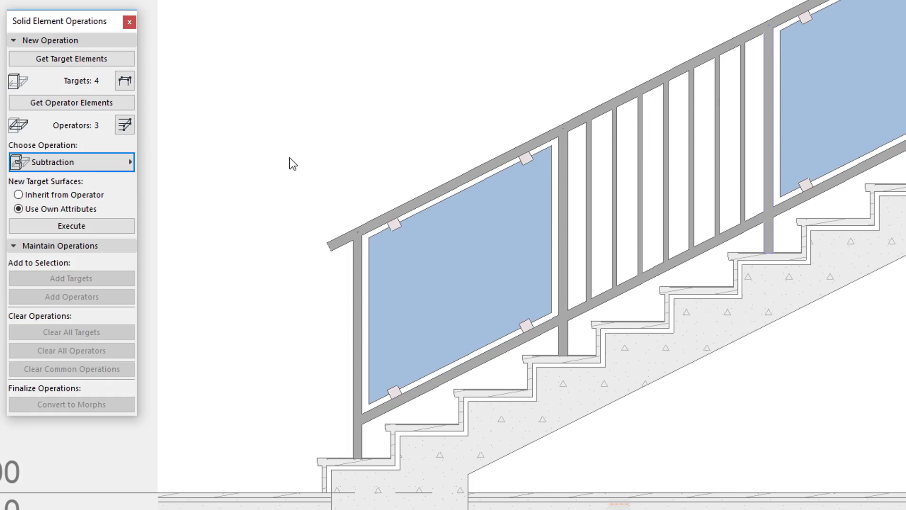
click(122, 229)
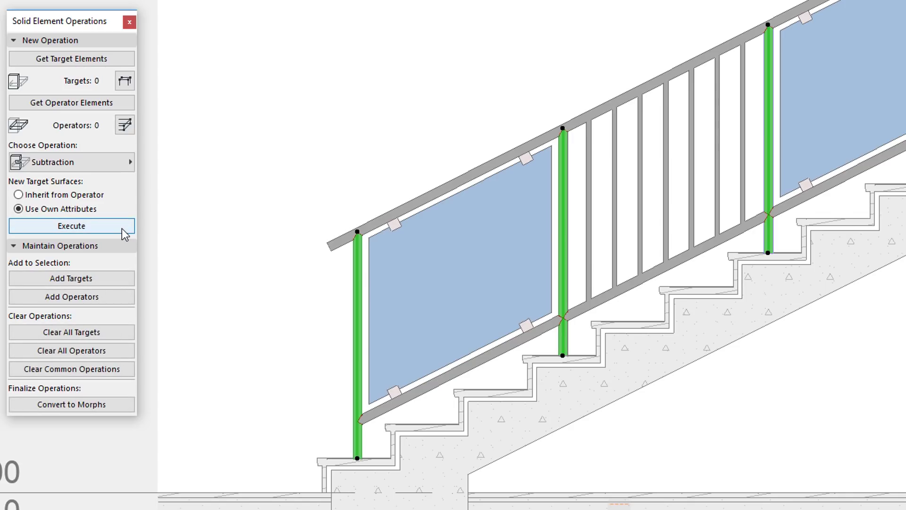
click(271, 217)
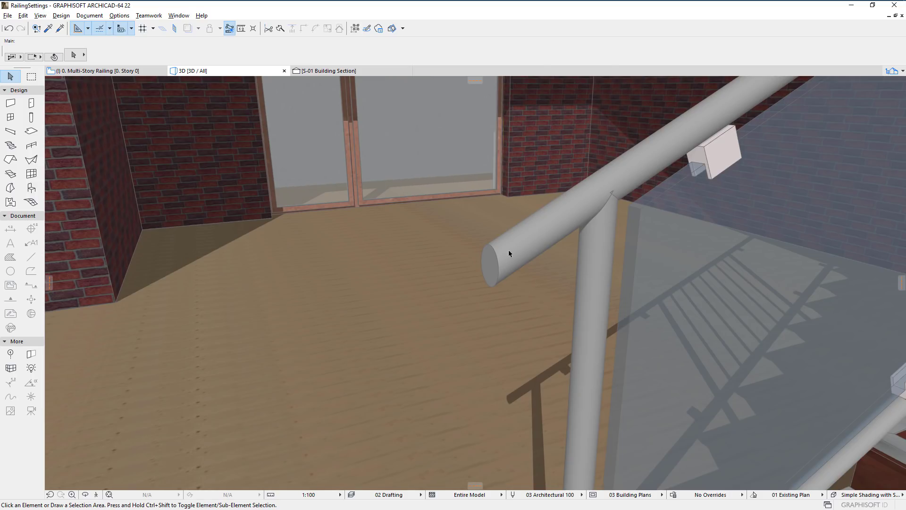
Zoom to the rail end in 3D, edit the railing and review Toprail End settings unchanged
key(o)
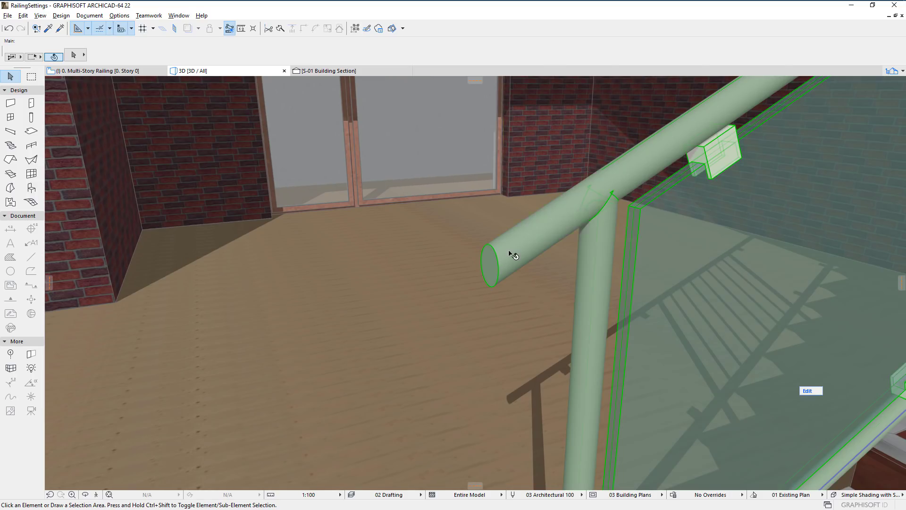
click(509, 252)
click(809, 390)
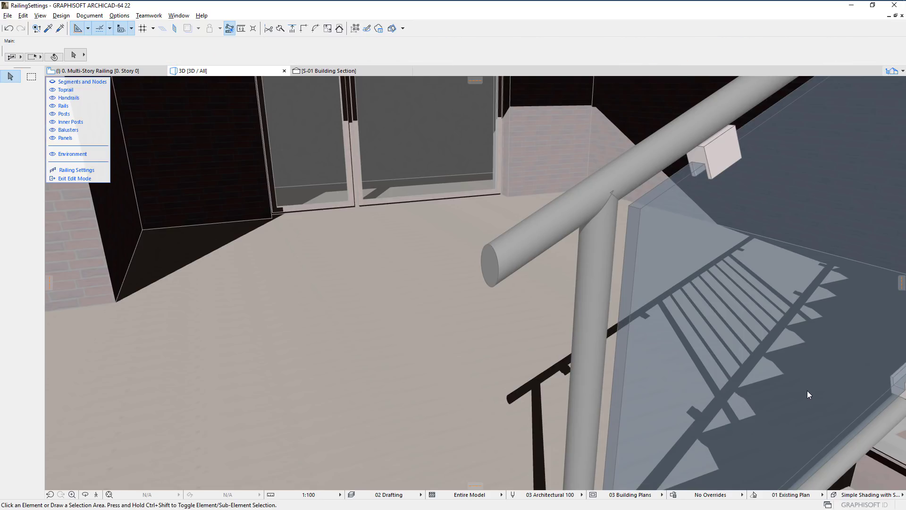
key(o)
click(517, 251)
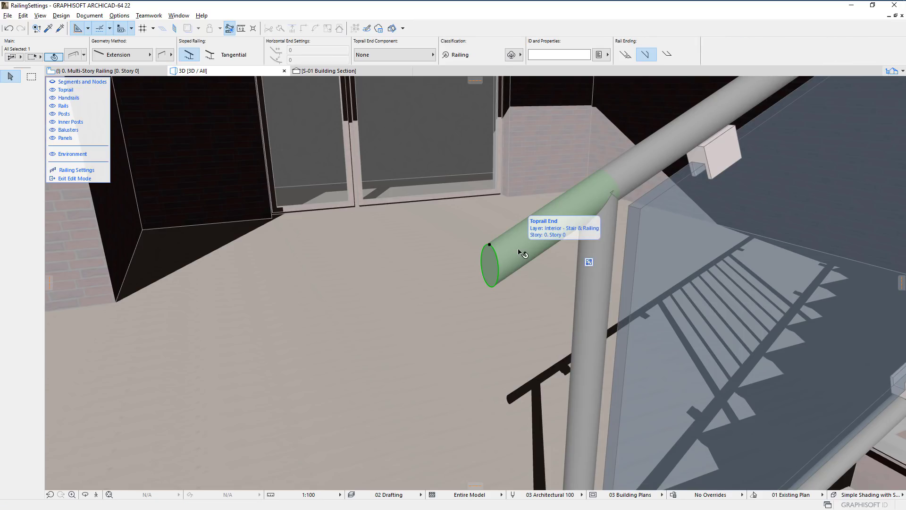
click(74, 56)
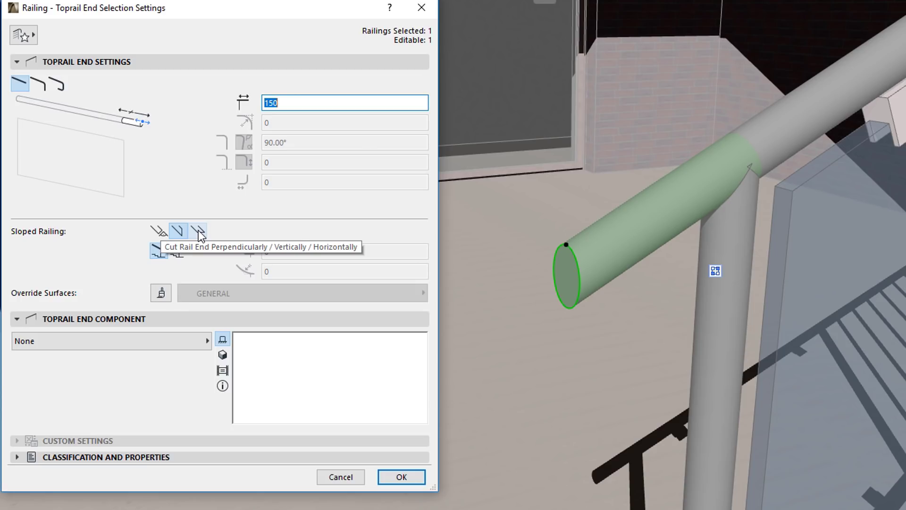
click(348, 480)
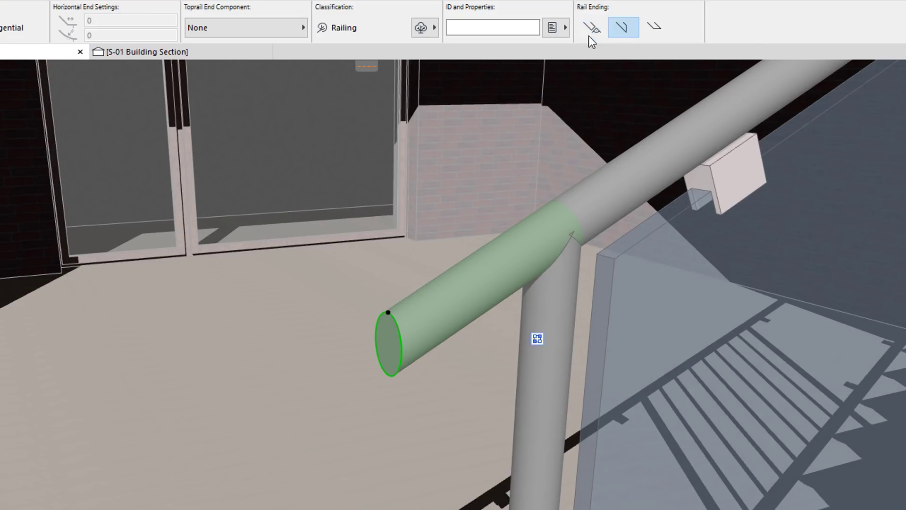
click(591, 29)
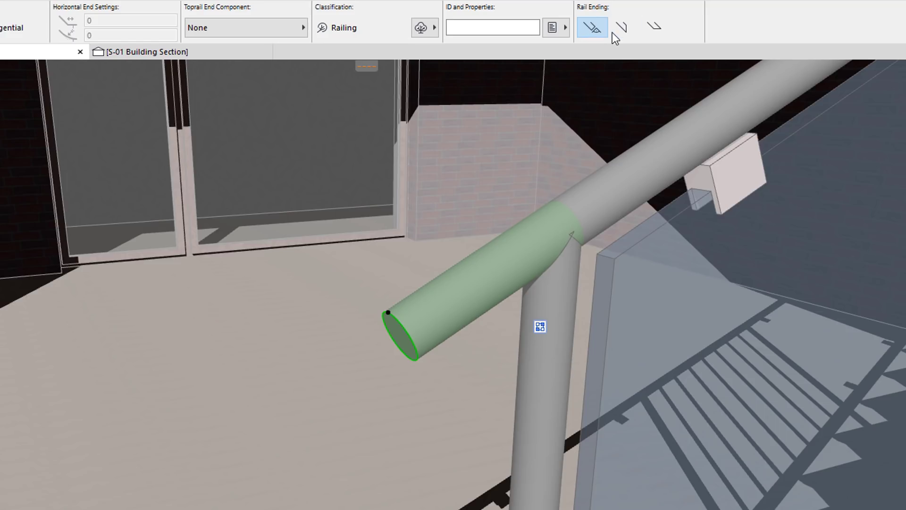
Try vertical and horizontal rail end cuts, keep the perpendicular cut and exit Edit Mode
click(627, 30)
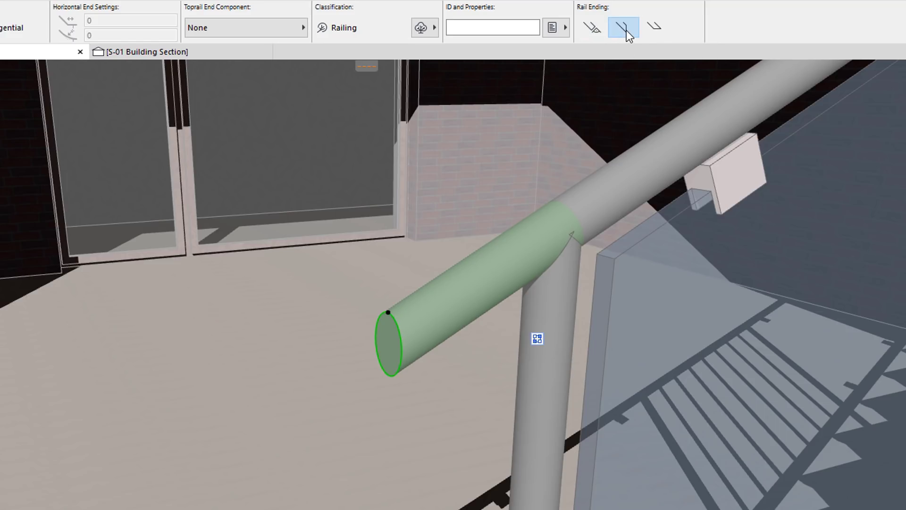
click(659, 32)
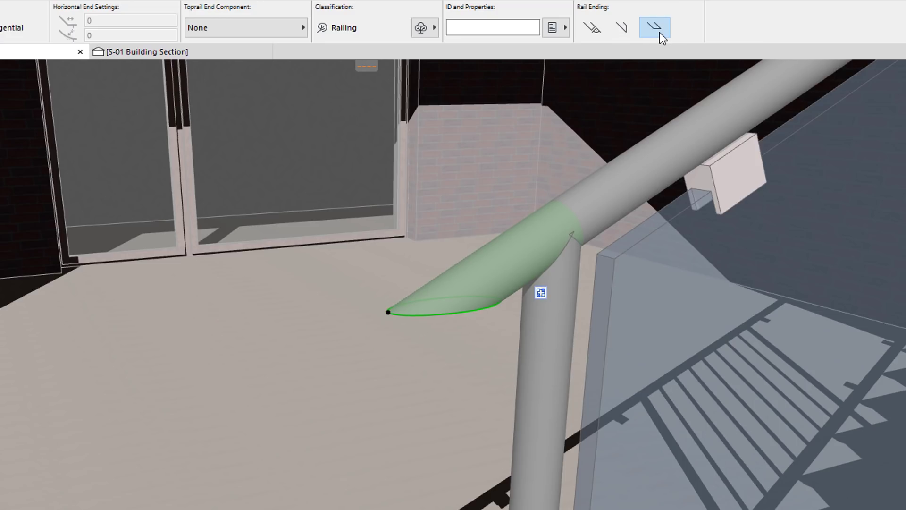
click(590, 33)
key(Escape)
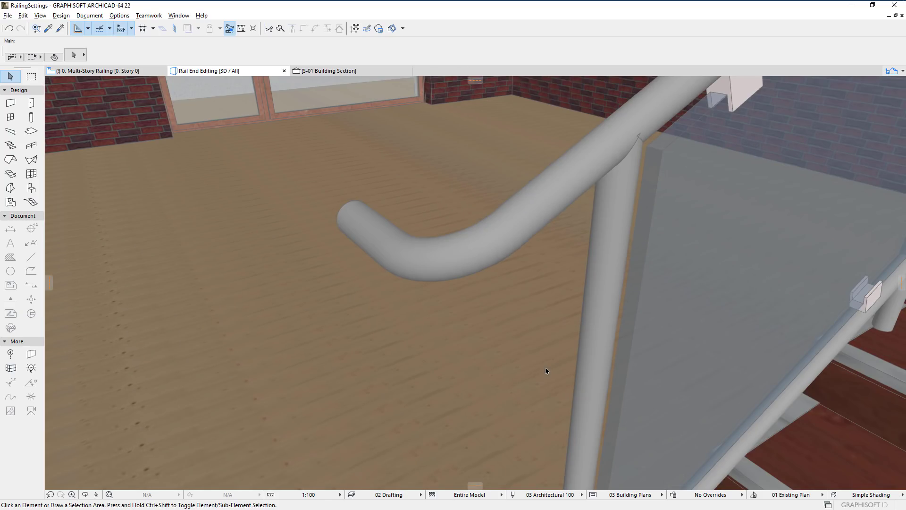
Select the railing, enter Edit Mode and pick its curved toprail end
click(443, 263)
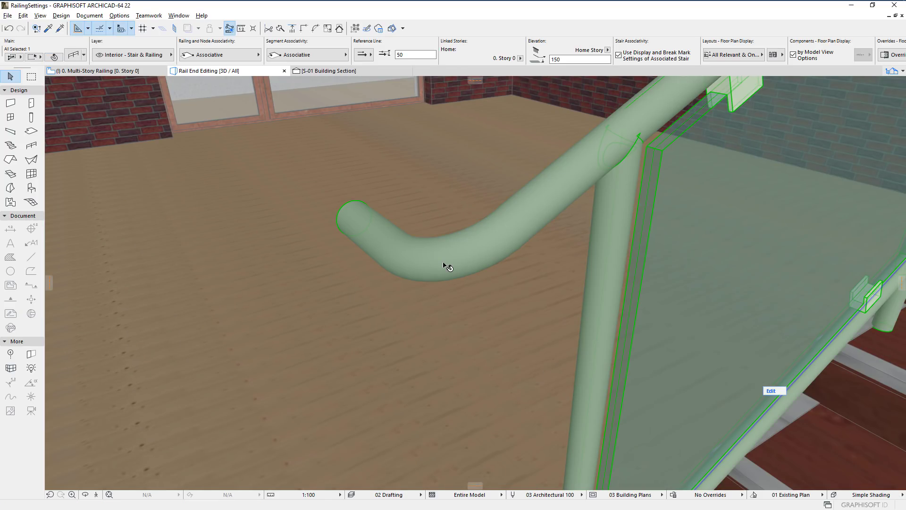
click(769, 392)
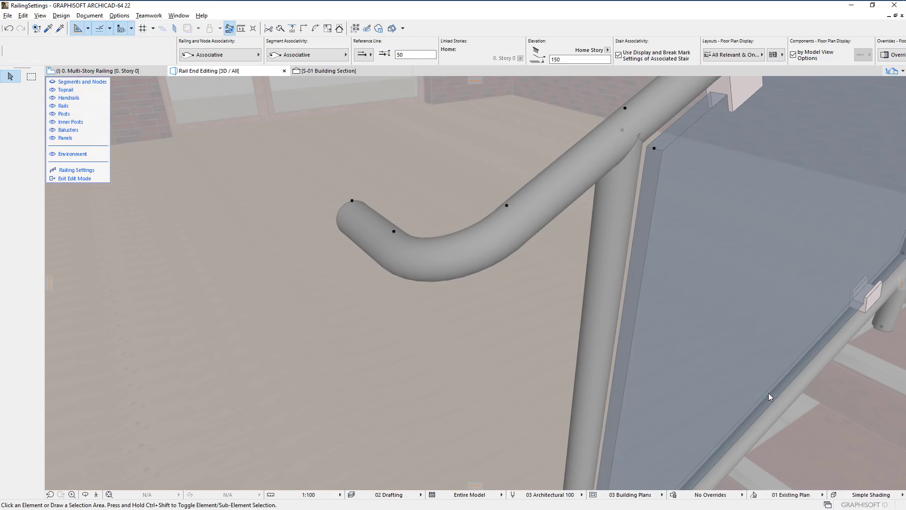
click(434, 263)
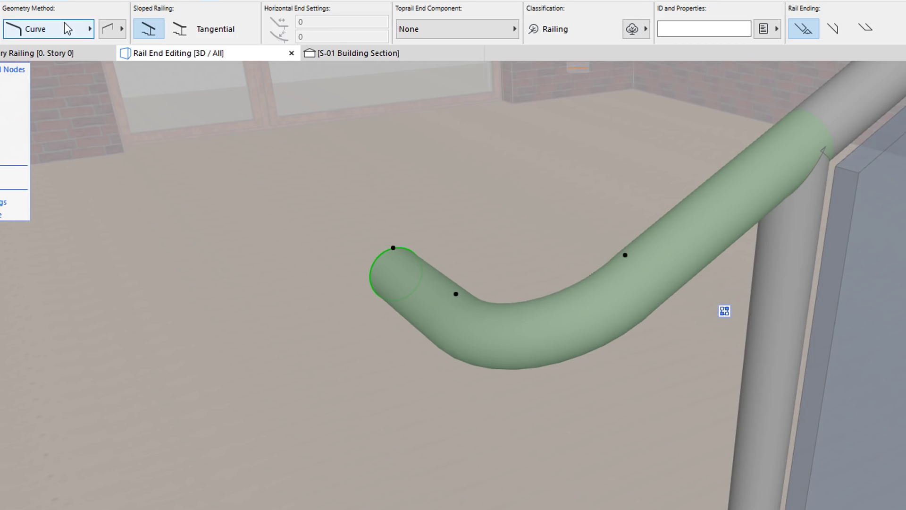
Cycle the end's Geometry Method through Extension, Full Return and Curve, settling on Extension
click(148, 55)
click(134, 28)
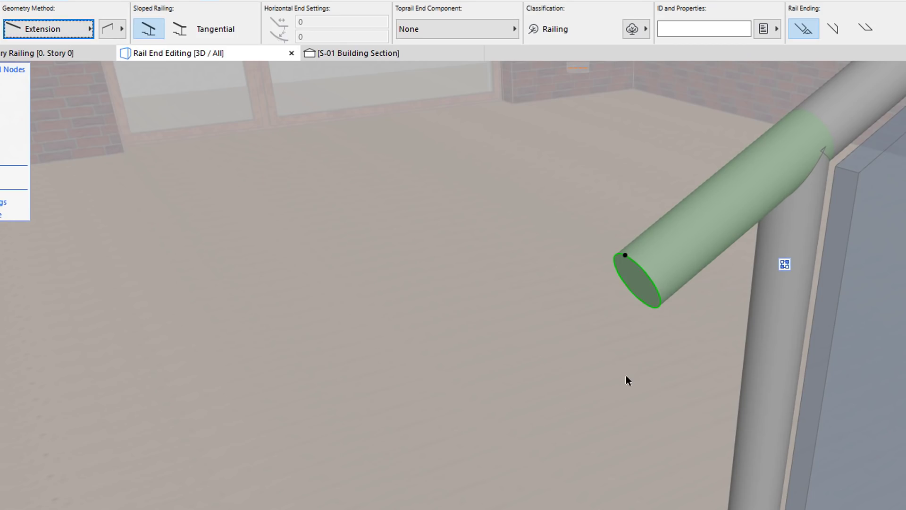
click(61, 31)
click(137, 67)
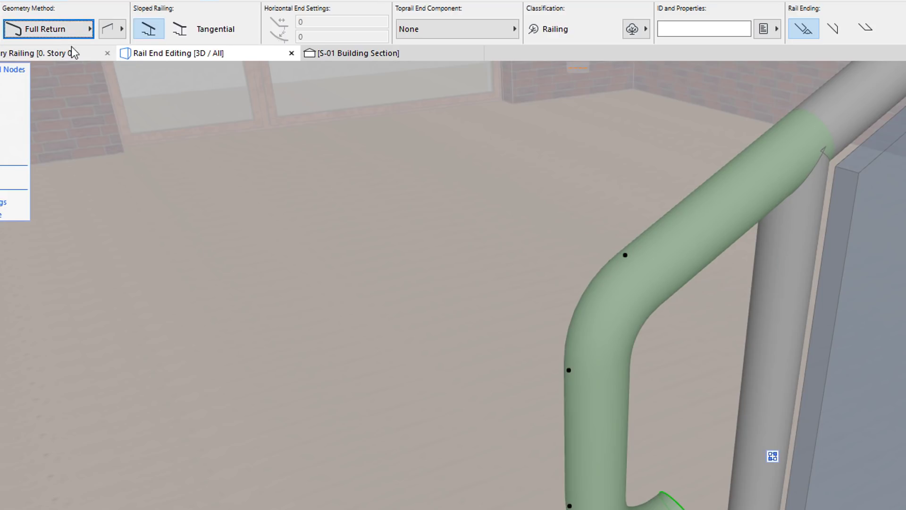
click(60, 31)
click(129, 47)
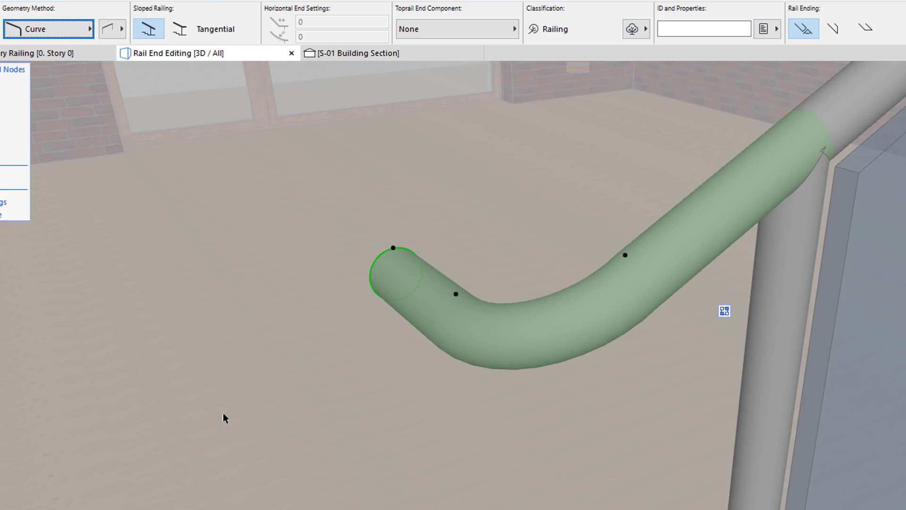
click(51, 35)
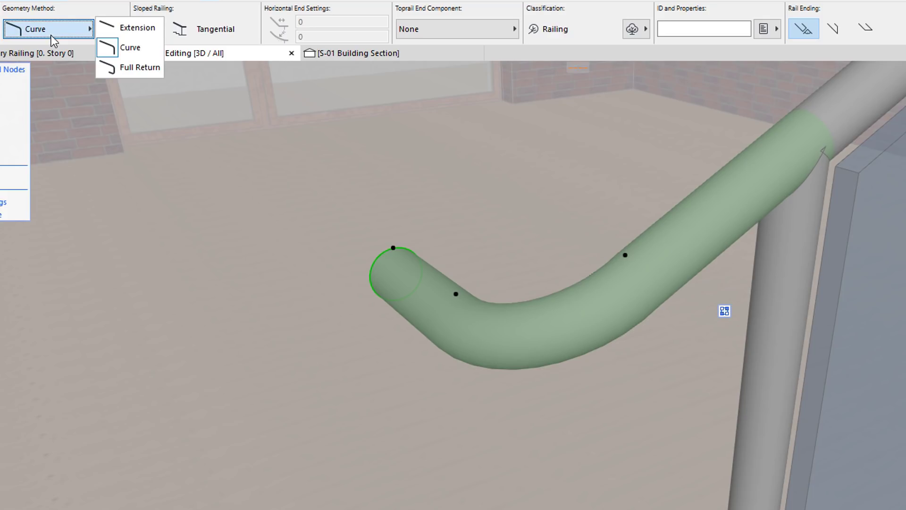
click(155, 30)
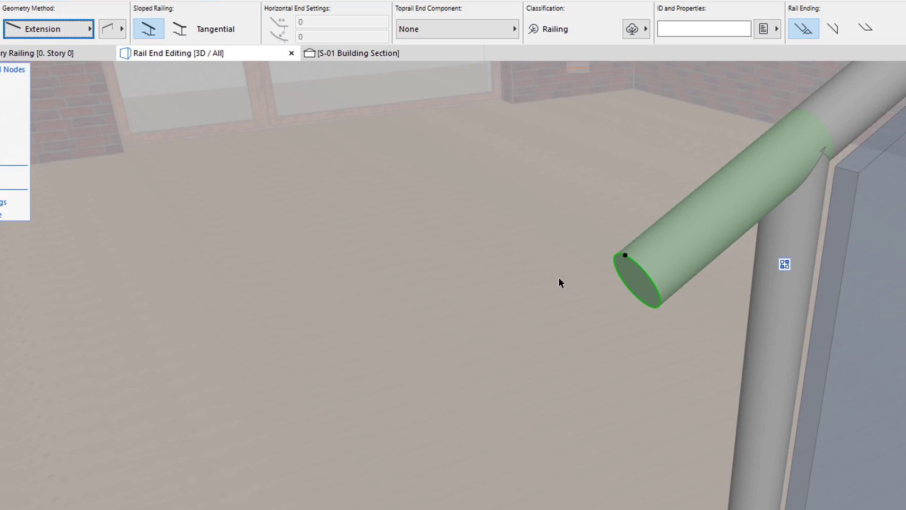
Set the straight toprail extension length to 200
click(624, 256)
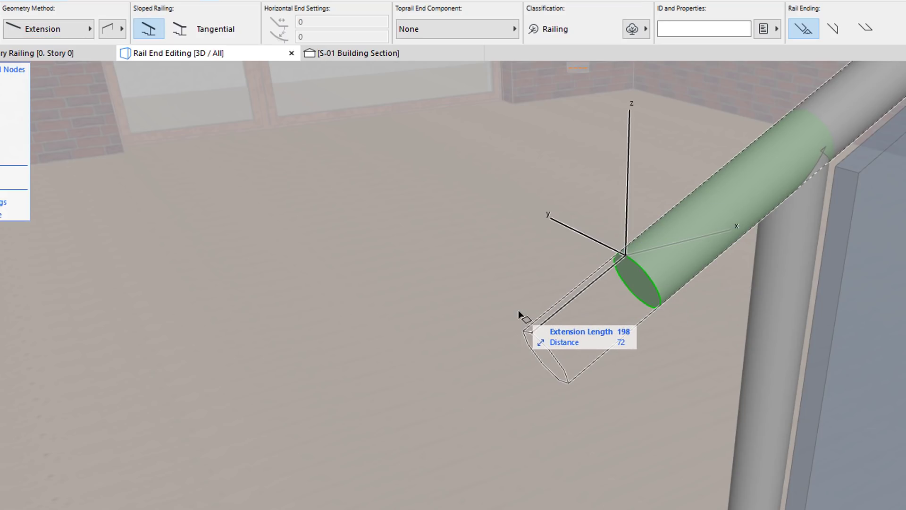
text(200)
key(Return)
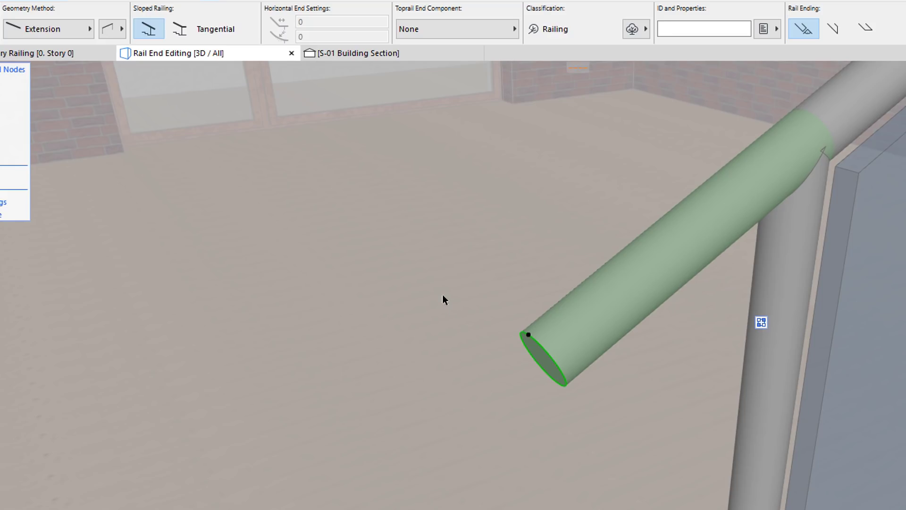
Switch the rail end to Curve, reposition its tip and give the bend a 100 radius
click(59, 32)
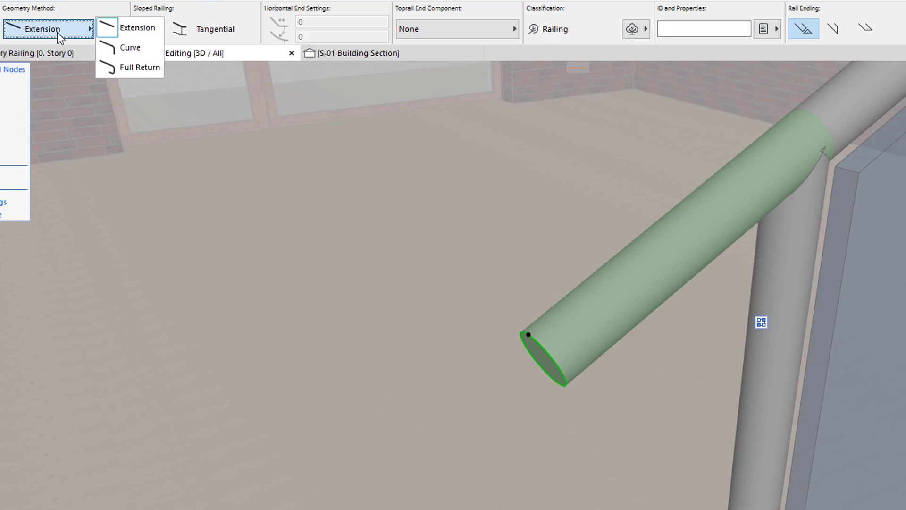
click(124, 45)
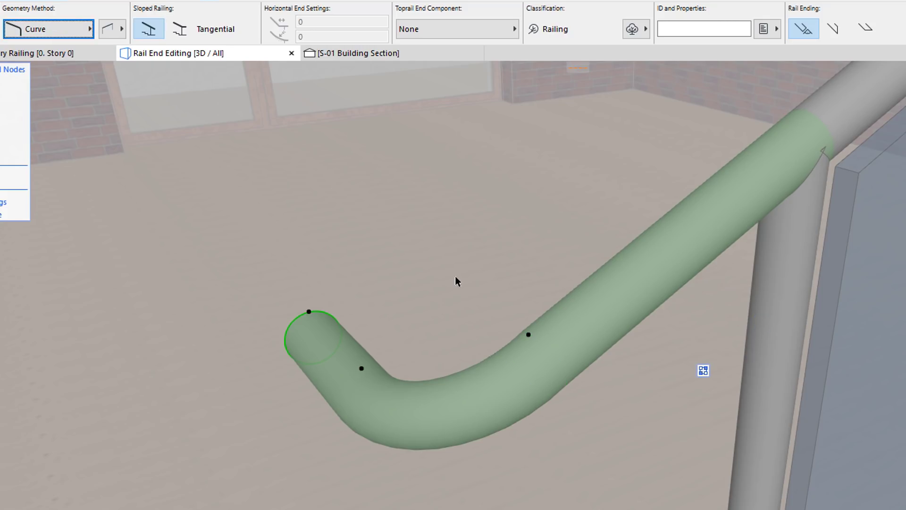
click(528, 332)
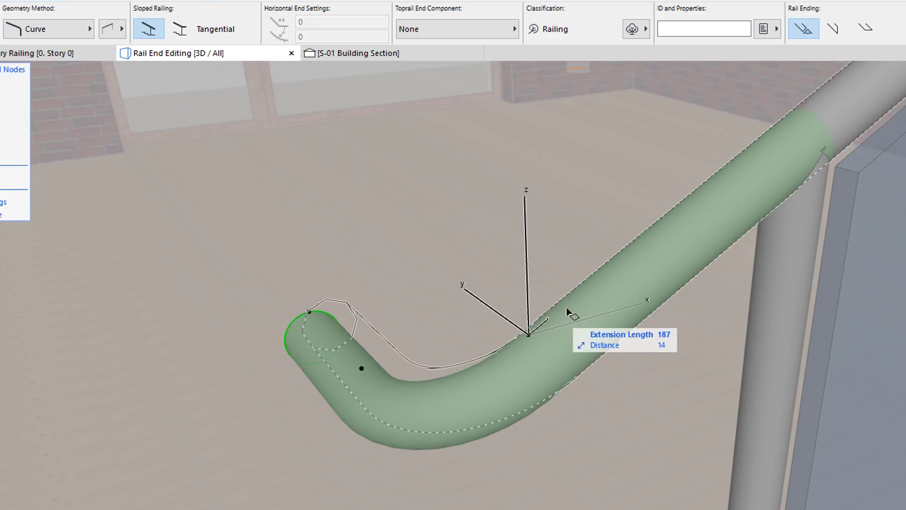
click(590, 294)
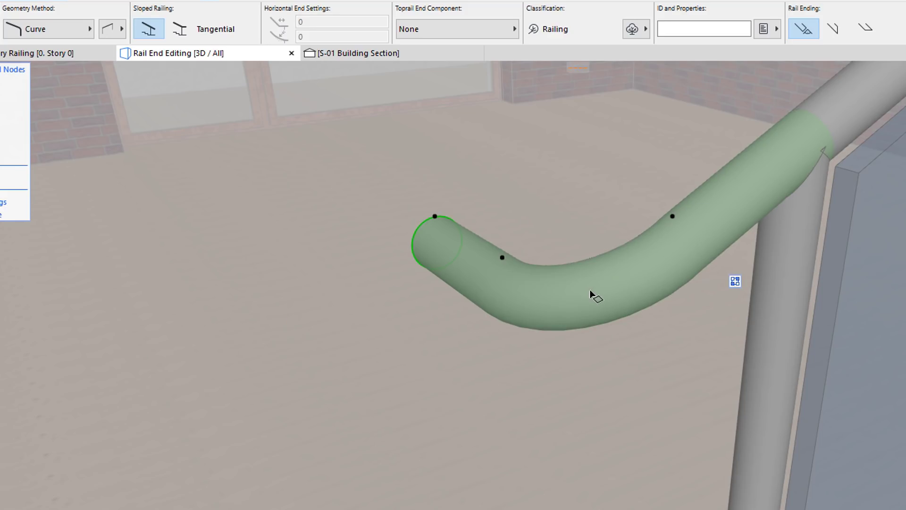
click(503, 258)
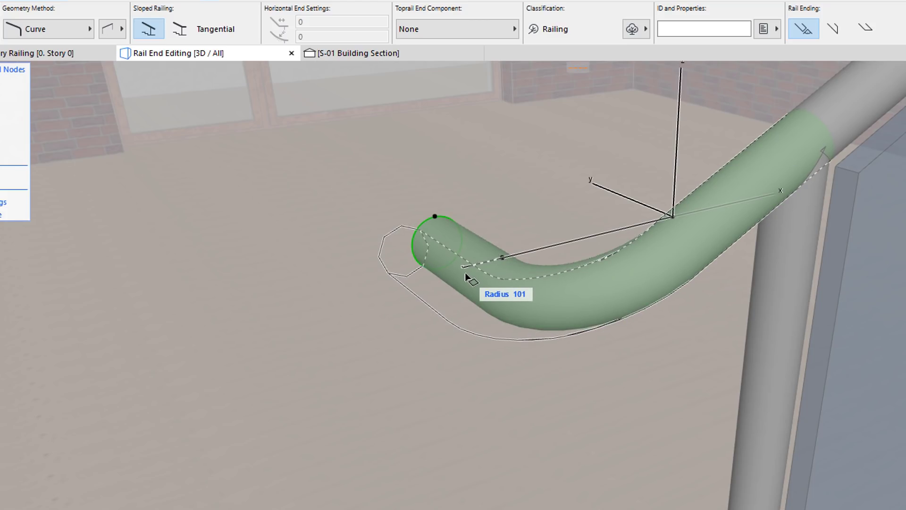
text(100)
key(Return)
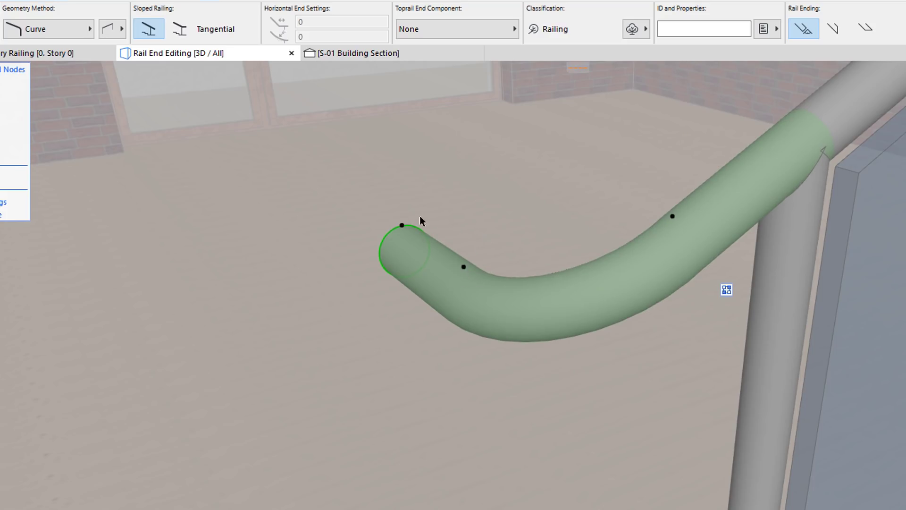
Shorten the curved end's extension to 50 using the pet palette Extend command
click(402, 226)
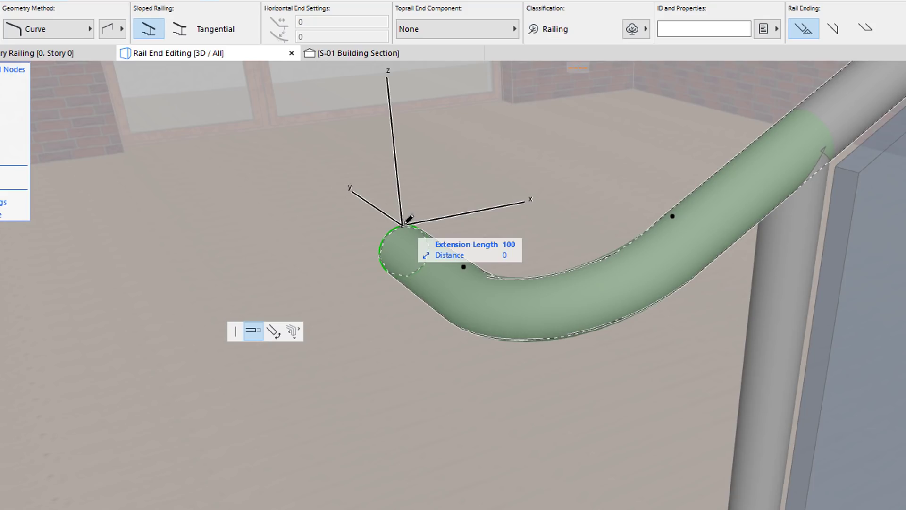
click(255, 330)
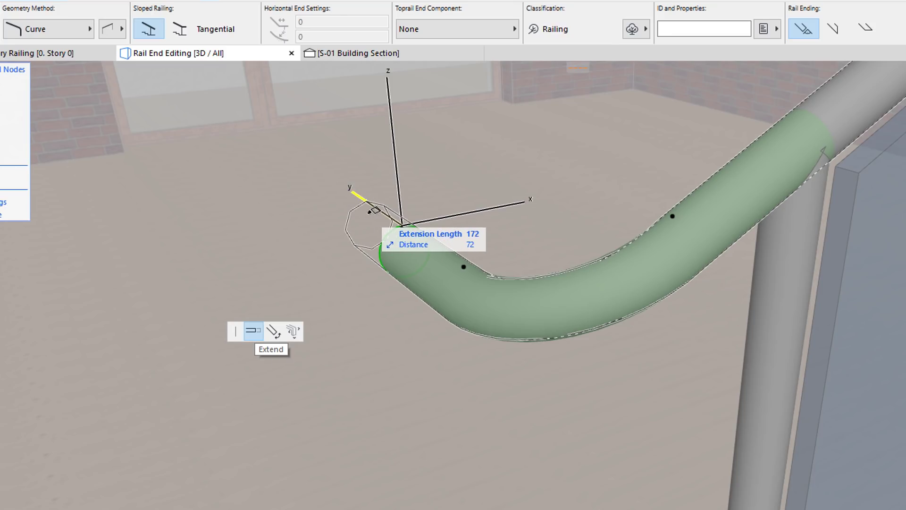
key(Tab)
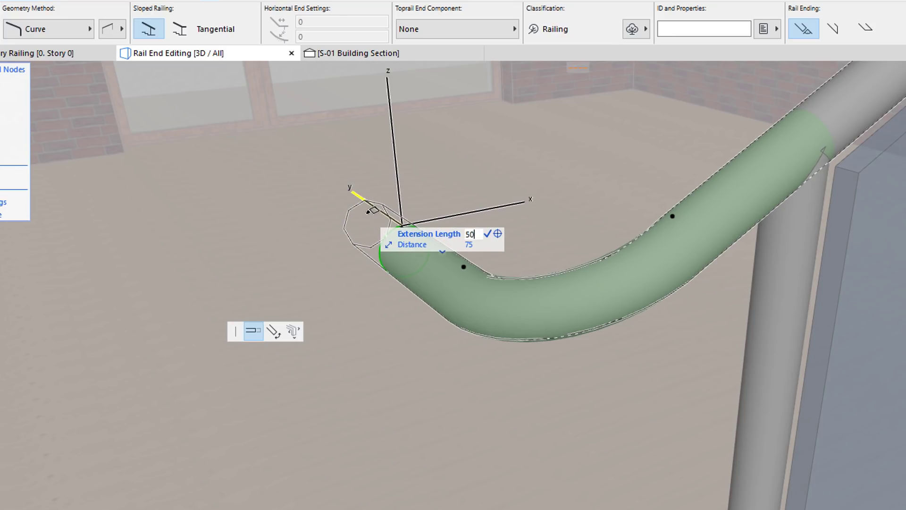
key(Return)
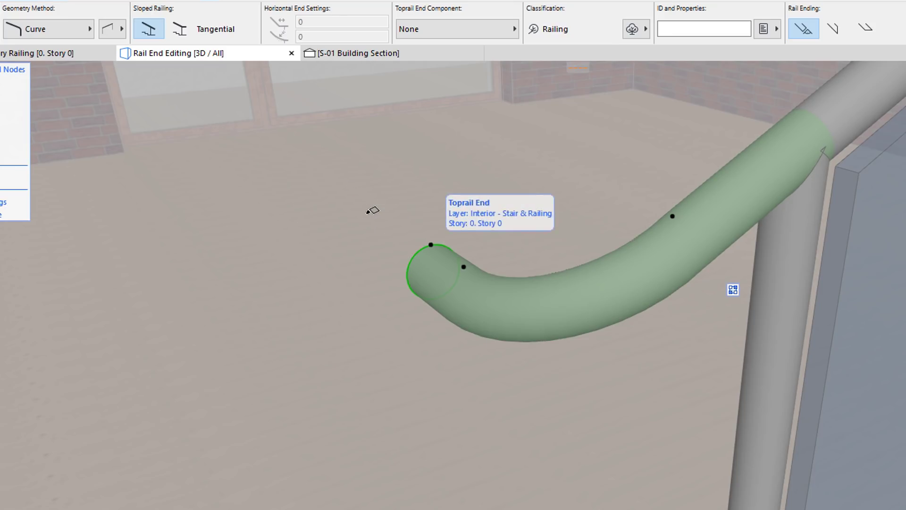
Rotate the toprail end node 180° into a hook, then 180° back
click(431, 245)
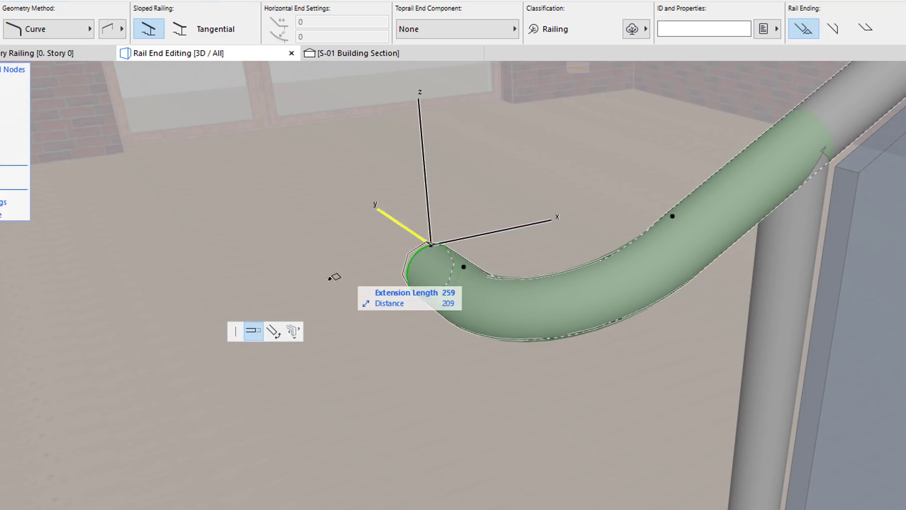
click(272, 329)
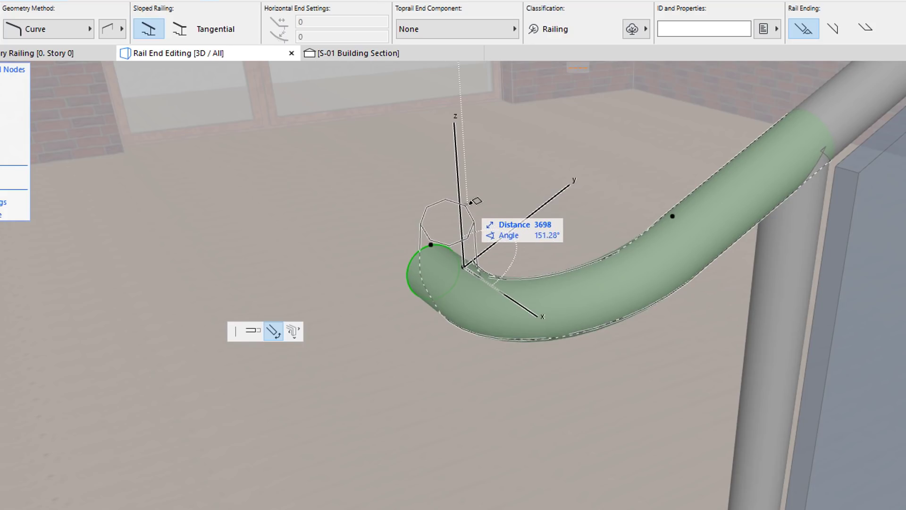
key(Tab)
text(180)
key(Return)
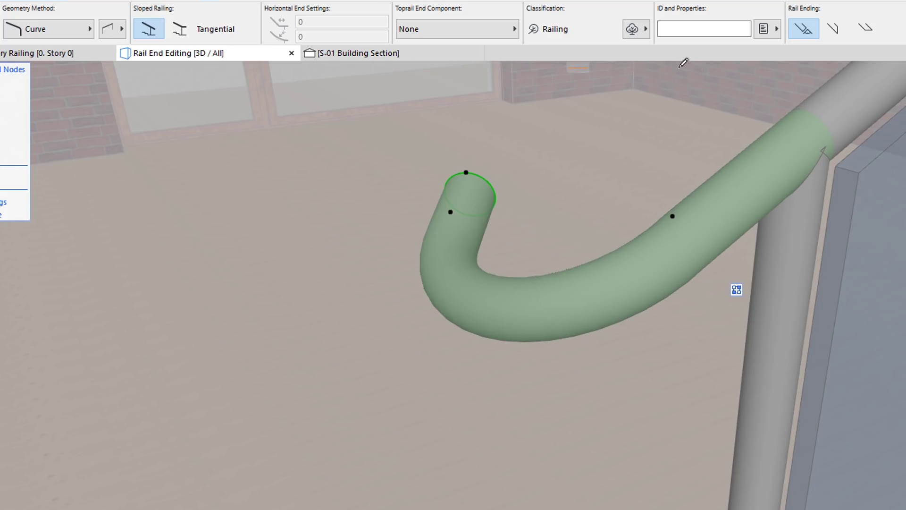
click(467, 172)
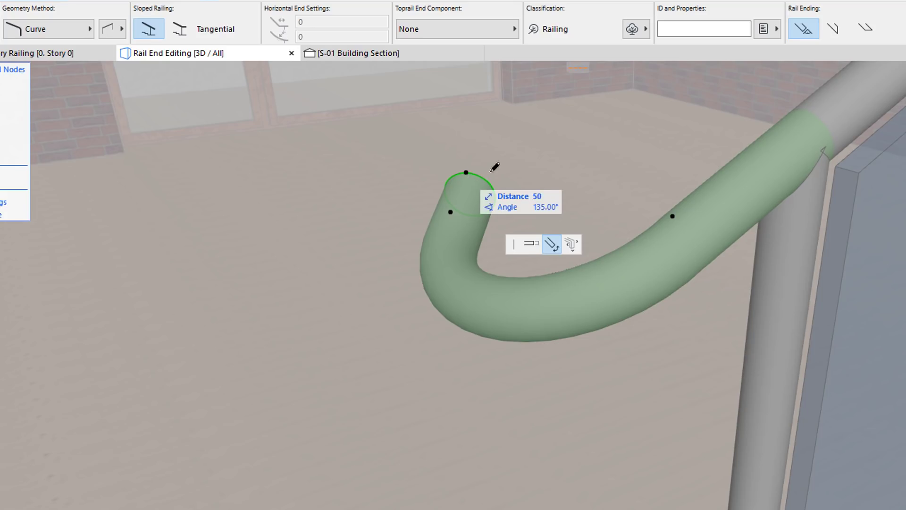
key(Tab)
text(180)
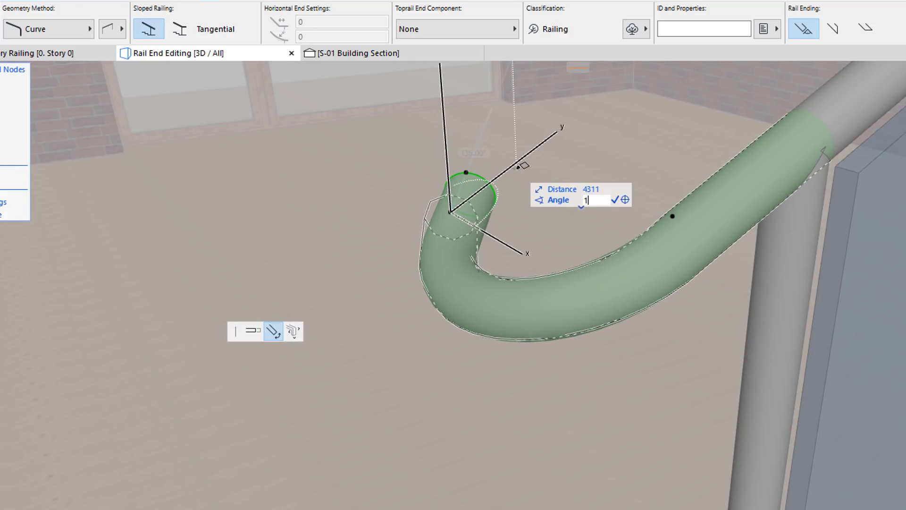
key(Return)
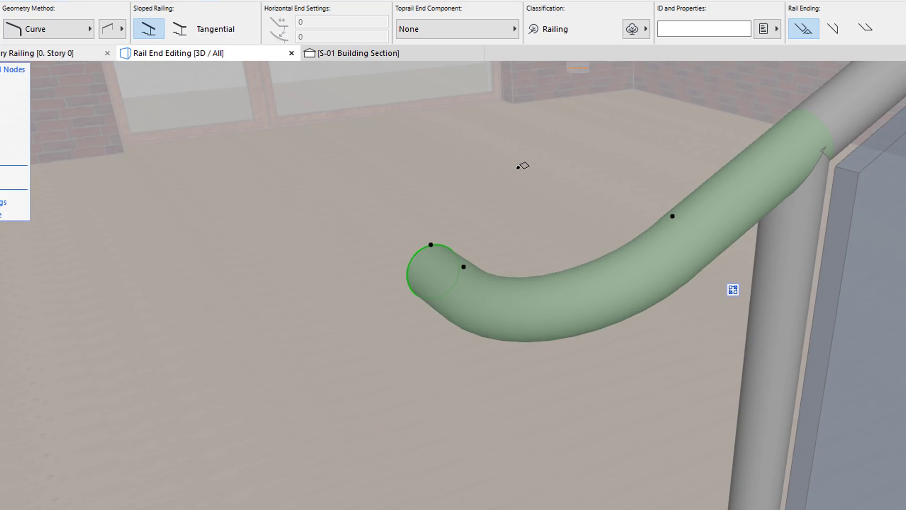
Rotate the end in a custom plane so it bends down toward the floor
click(431, 245)
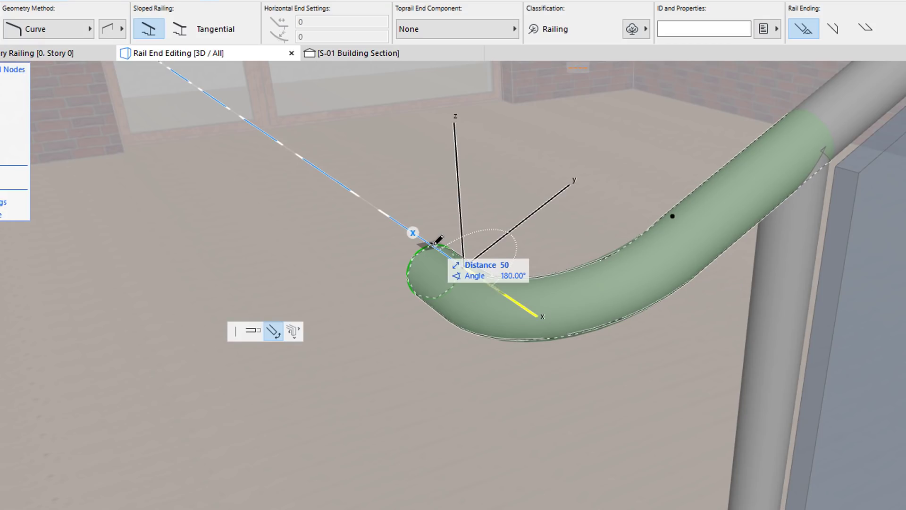
click(295, 334)
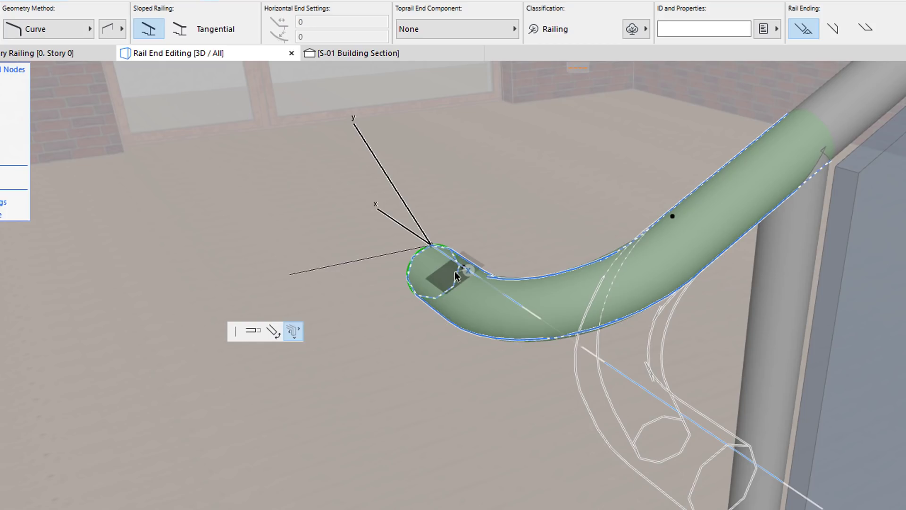
click(463, 272)
click(465, 268)
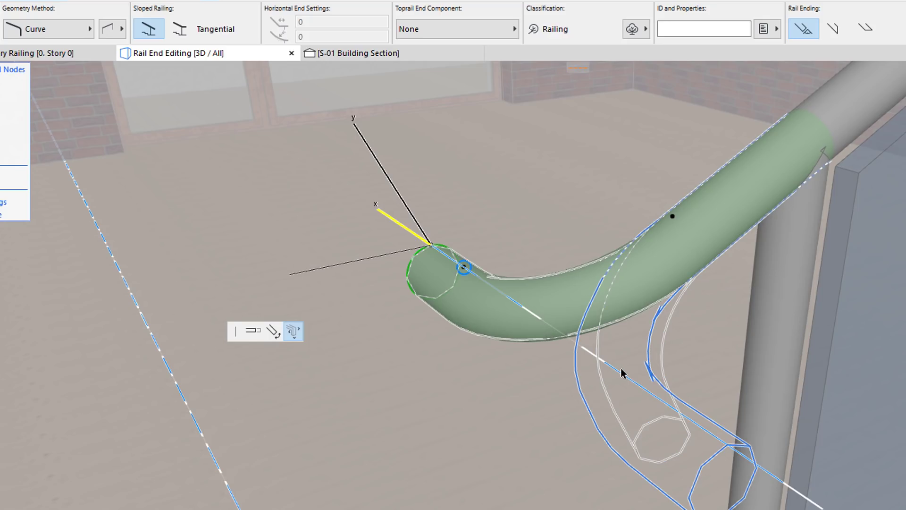
key(Escape)
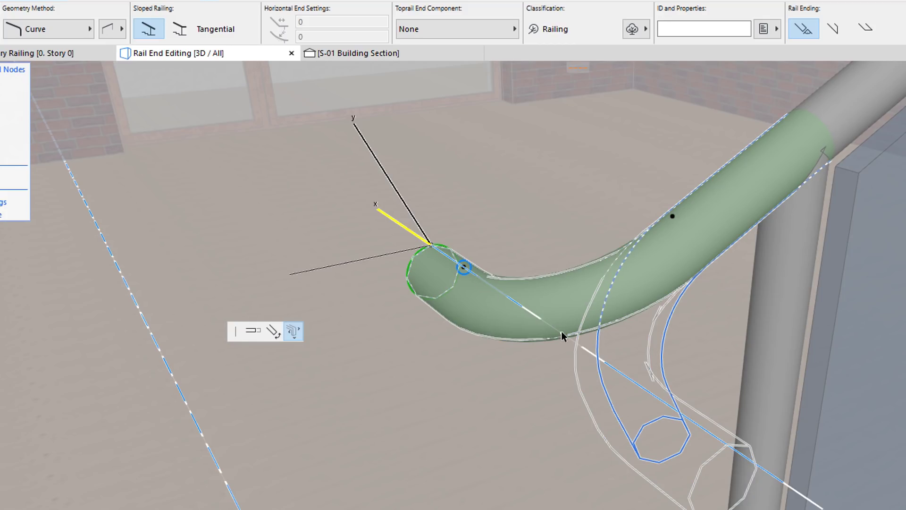
click(471, 398)
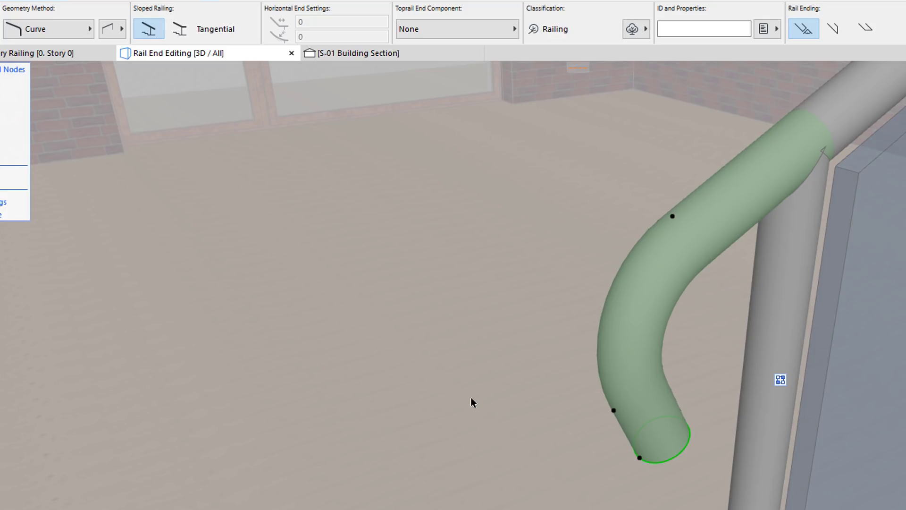
Set the toprail's Rail Ending to bend vertically and extend down to the floor
click(102, 32)
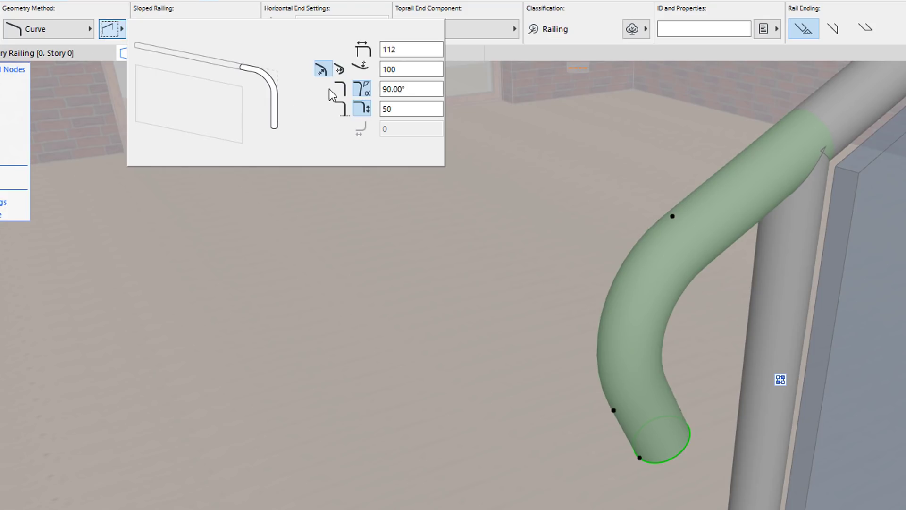
click(341, 90)
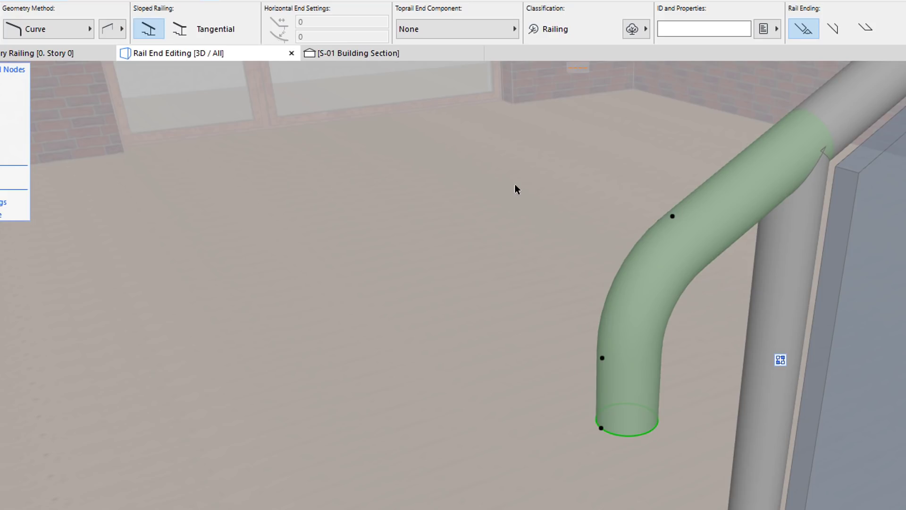
scroll(516, 187, down, 5)
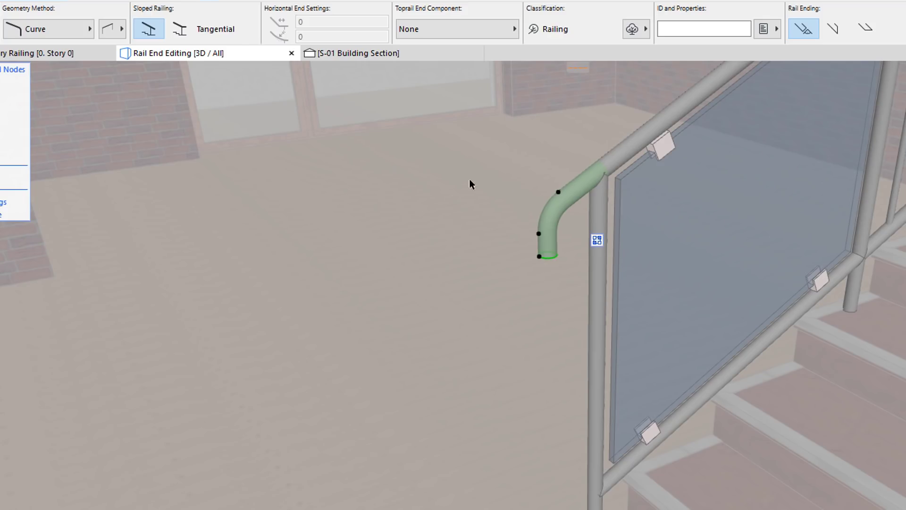
click(110, 29)
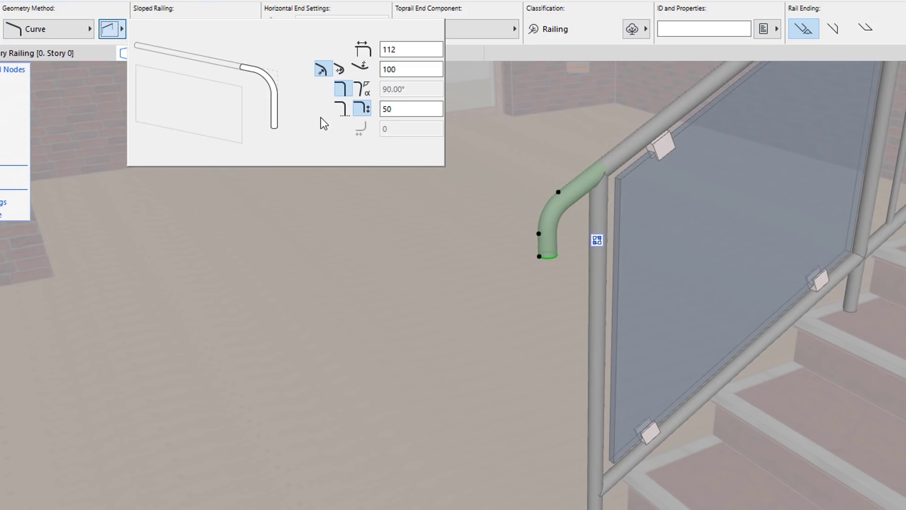
click(342, 109)
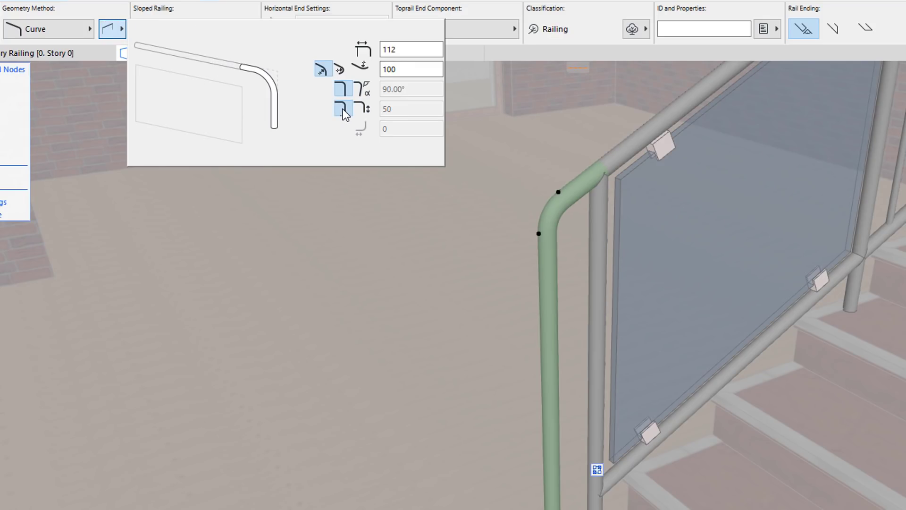
click(406, 282)
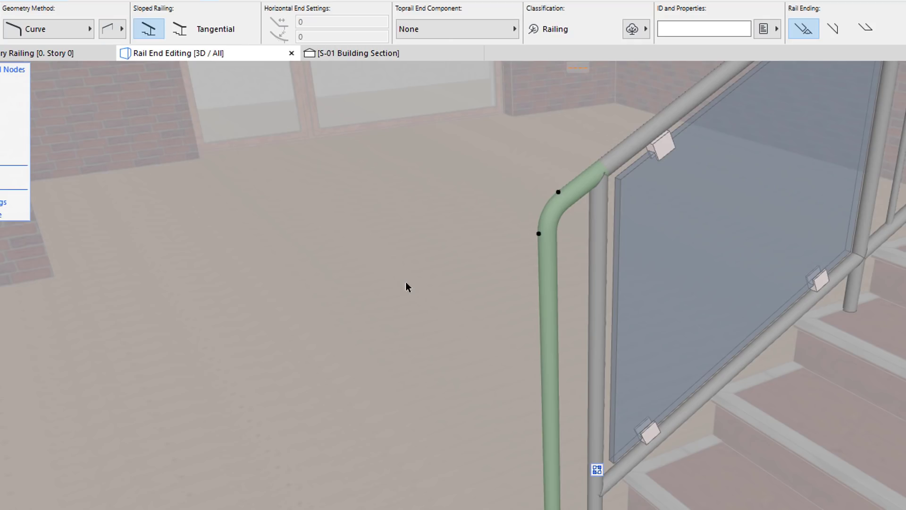
Set the rail end Geometry Method to Full Return
click(42, 31)
click(127, 69)
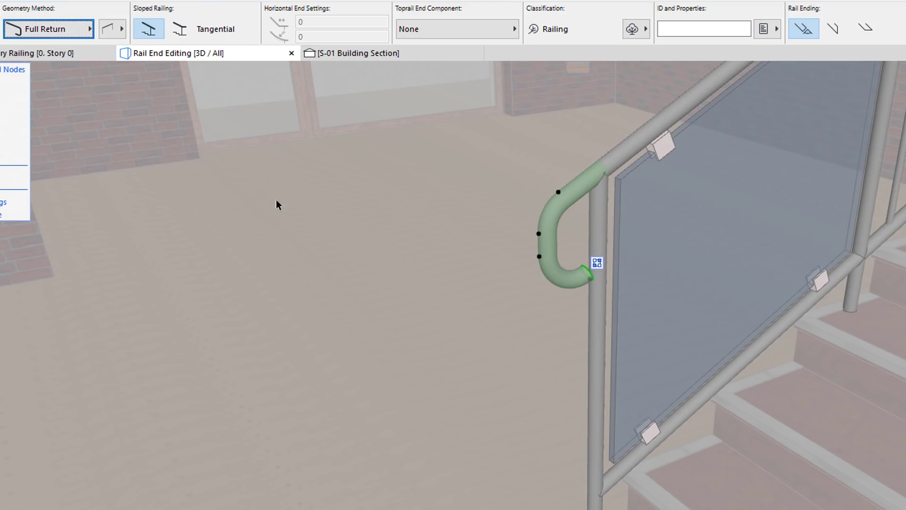
scroll(282, 204, up, 3)
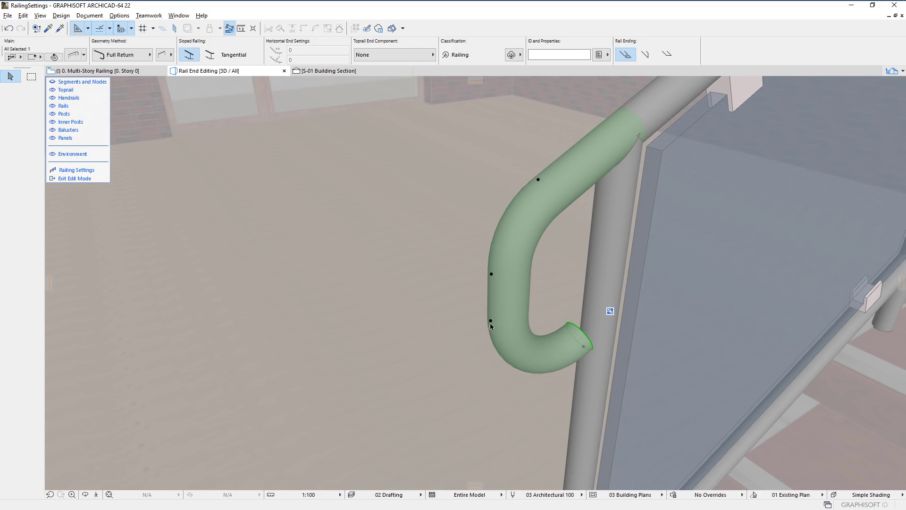
Stretch the return's end node a distance of 50, then view the S-01 Building Section
click(491, 323)
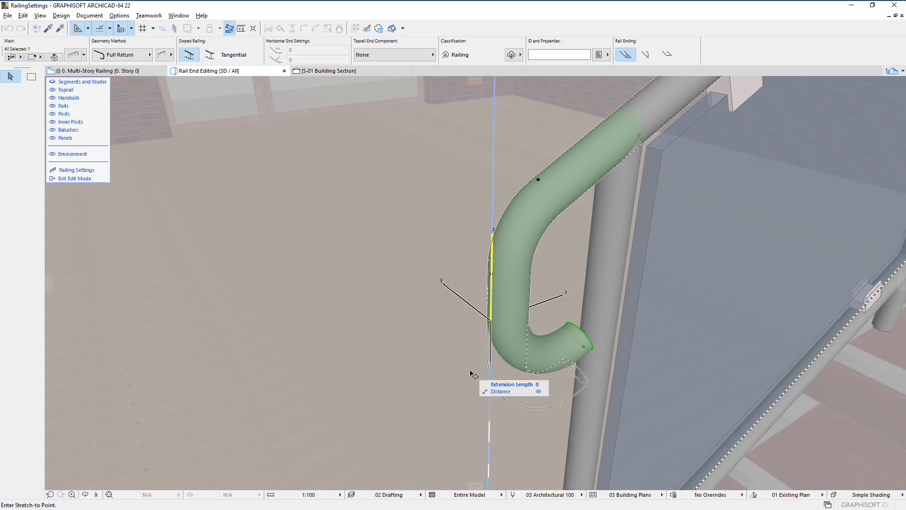
key(Tab)
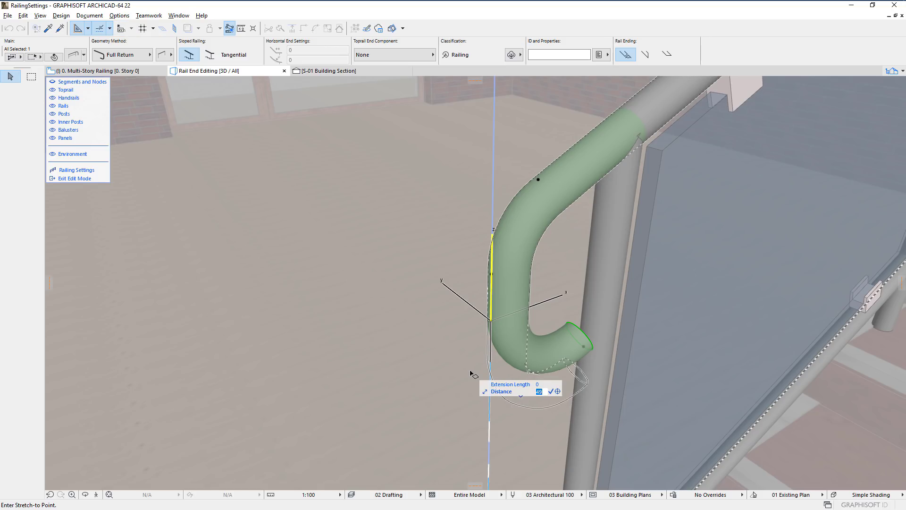
text(50)
key(Return)
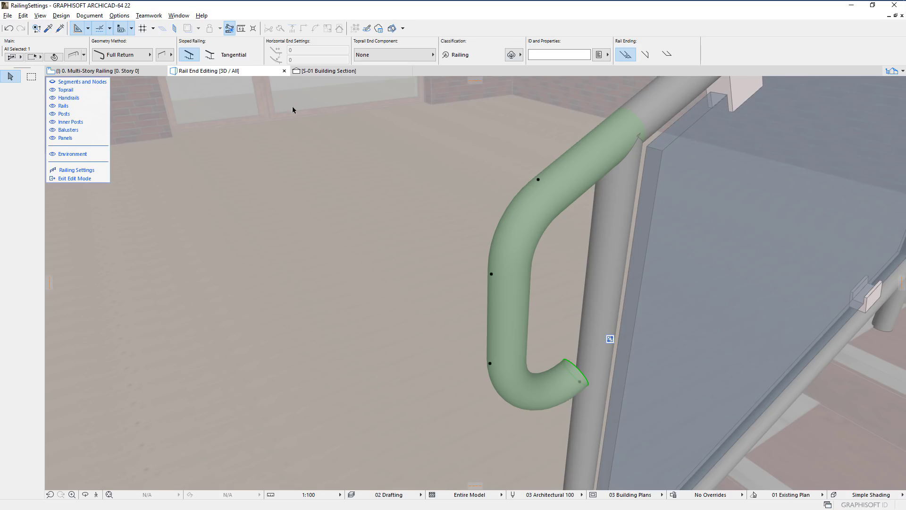
click(324, 70)
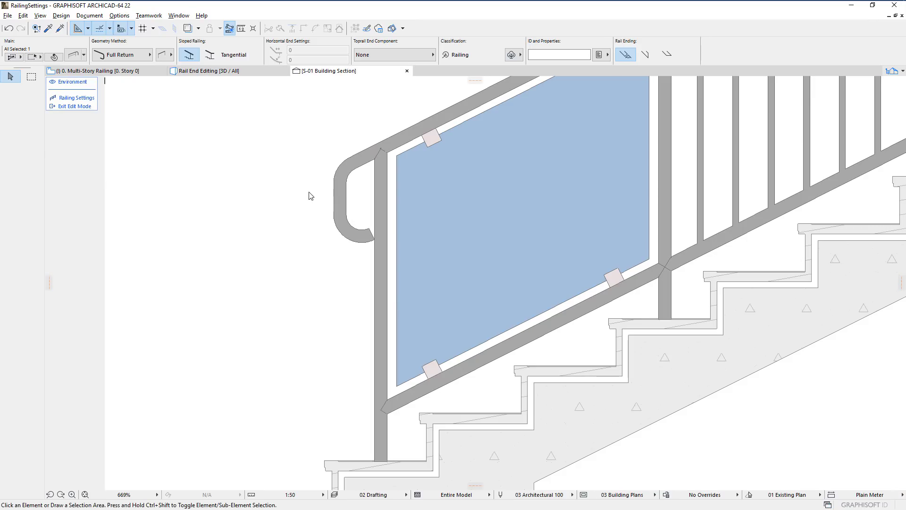
In section, stretch the toprail's returned end node until its hook reaches the post
scroll(330, 152, up, 5)
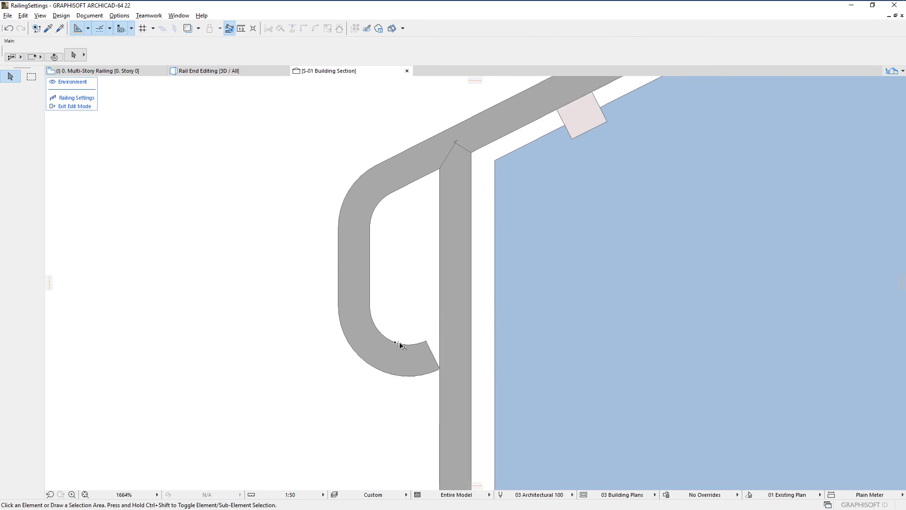
click(401, 346)
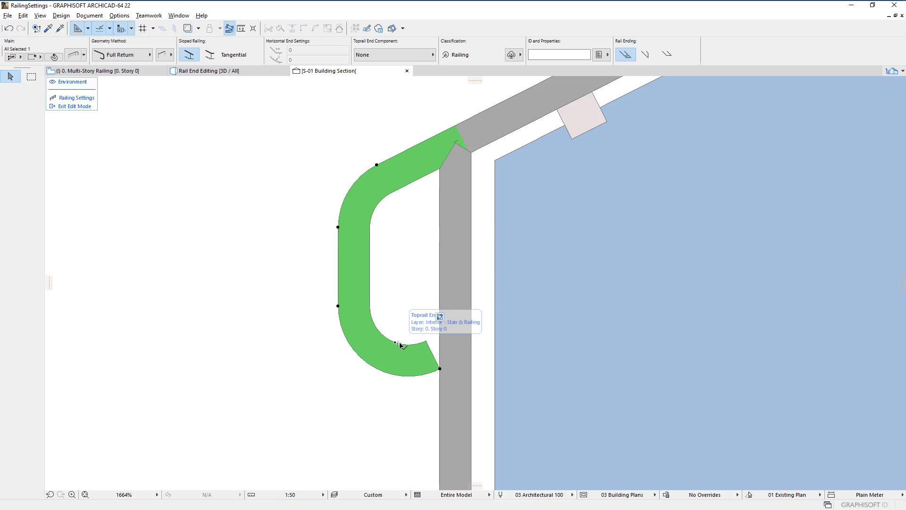
click(440, 369)
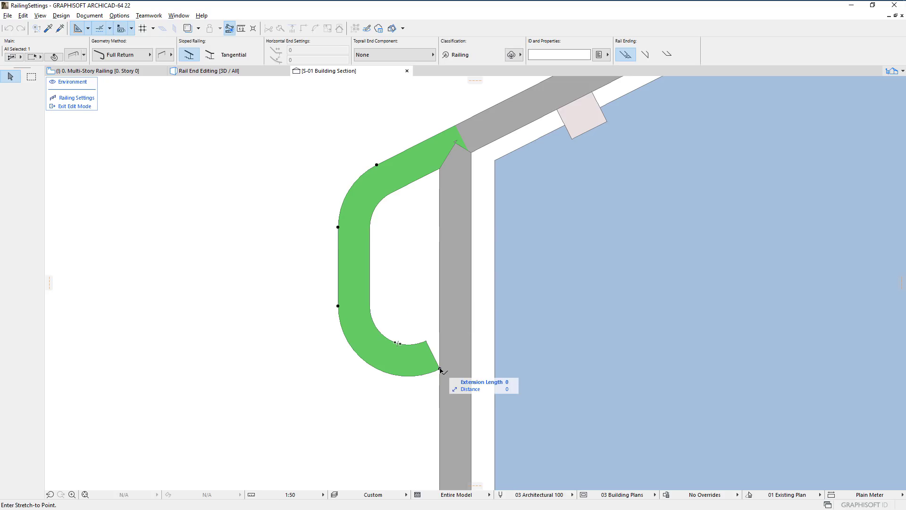
click(462, 358)
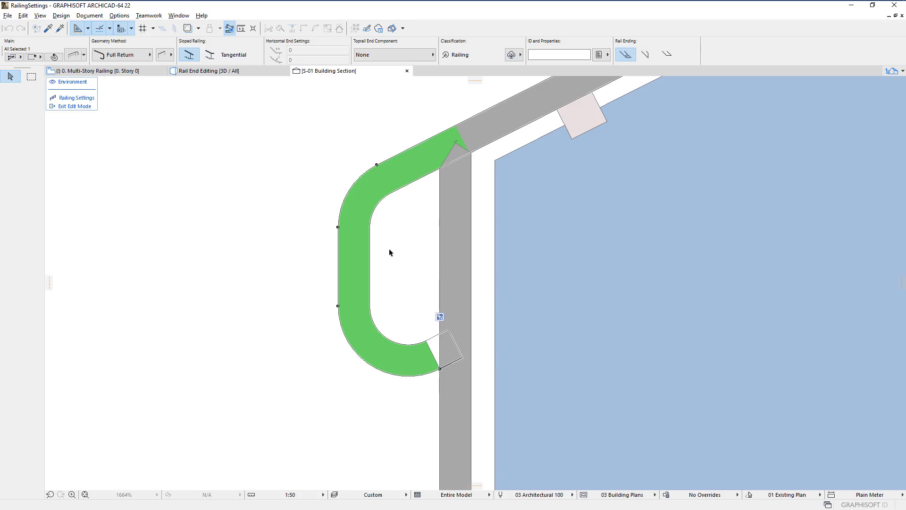
click(268, 253)
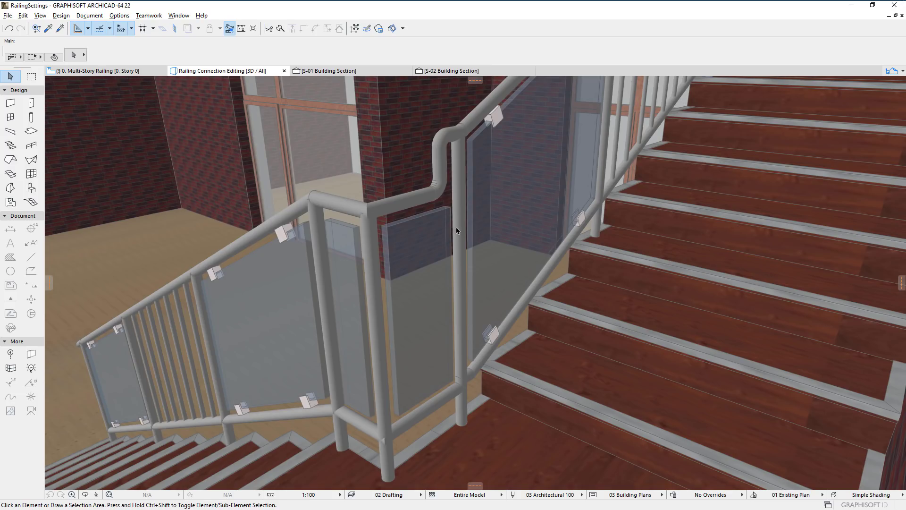
Edit the stair railing's gooseneck toprail connection in S-02 and make it Disconnected
click(437, 202)
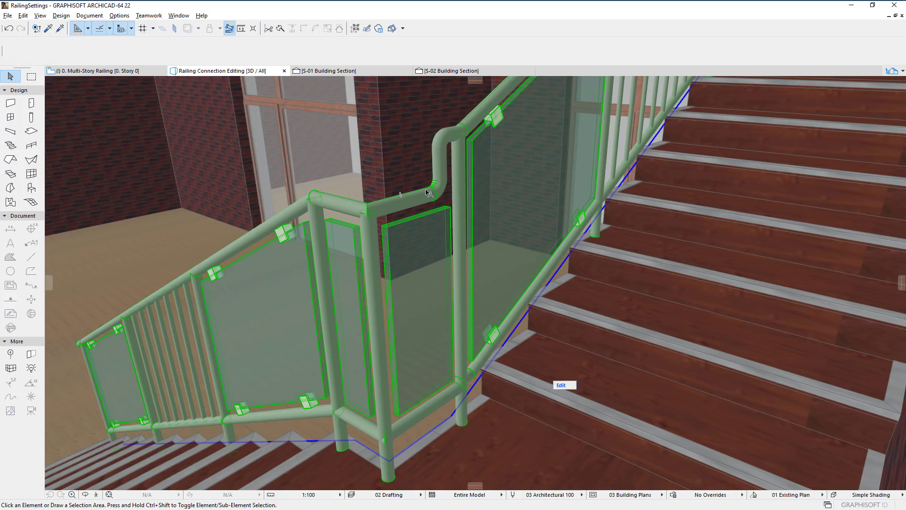
click(563, 385)
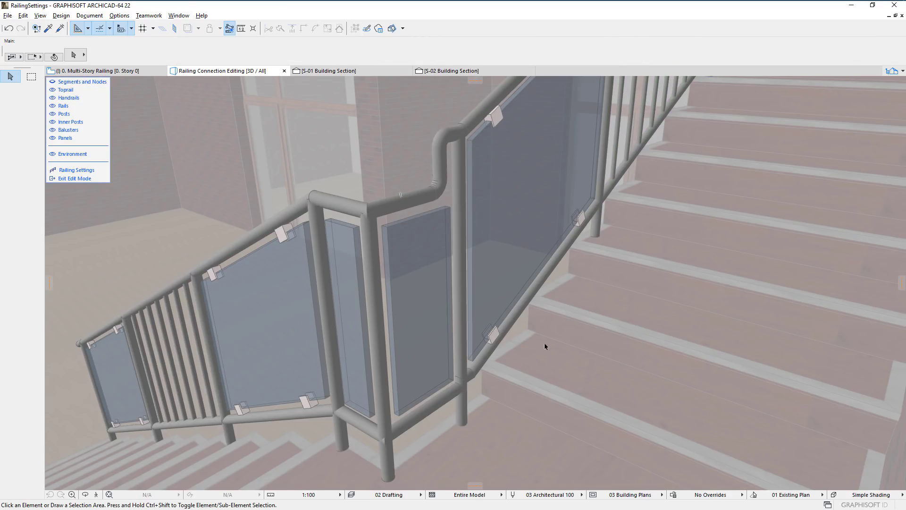
click(440, 142)
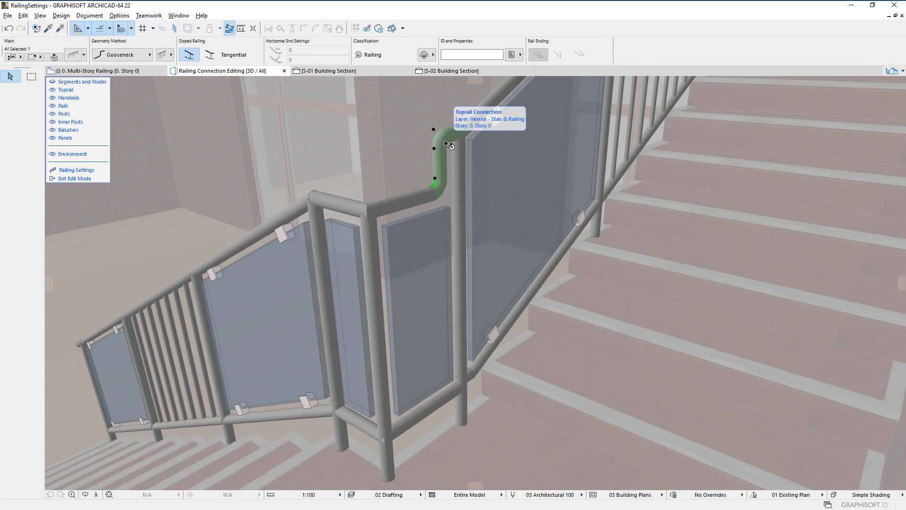
click(486, 73)
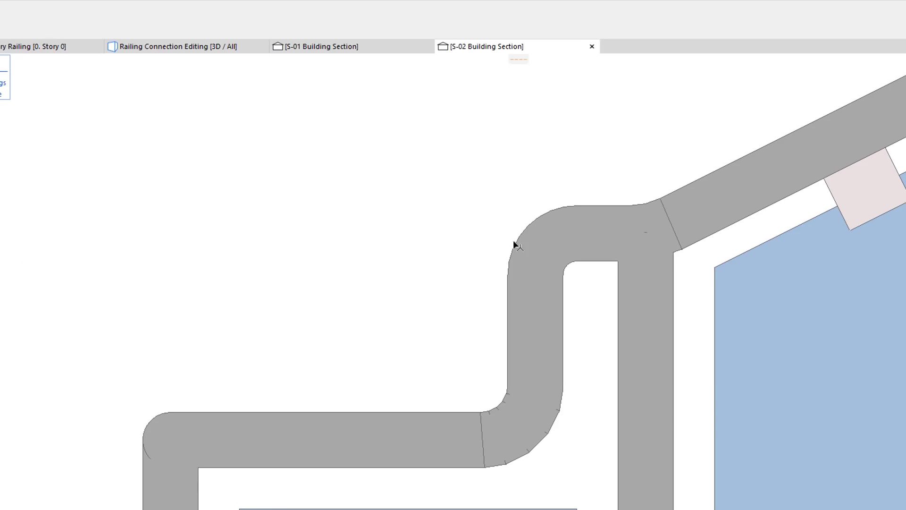
click(514, 245)
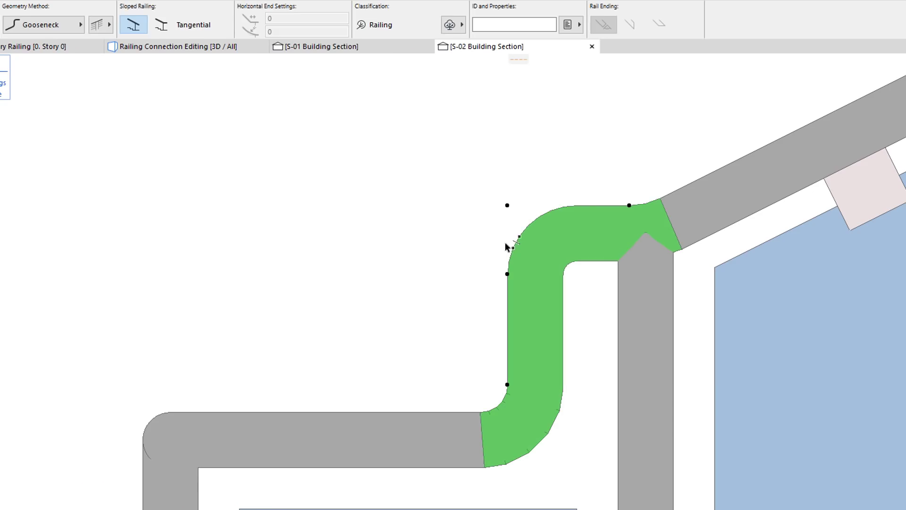
click(80, 25)
click(128, 22)
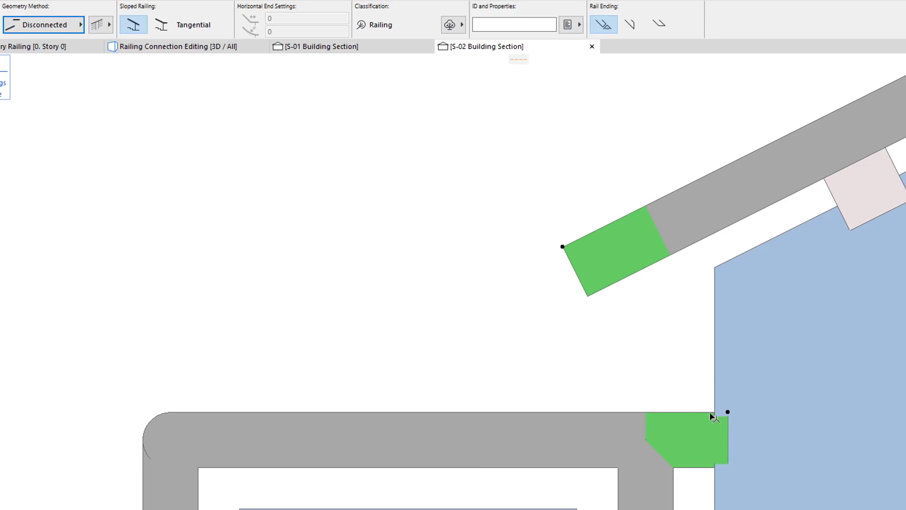
Shorten the landing rail end, extend the sloped rail toward it, and give it a vertical end cut
click(728, 414)
drag(698, 452, 678, 469)
click(551, 297)
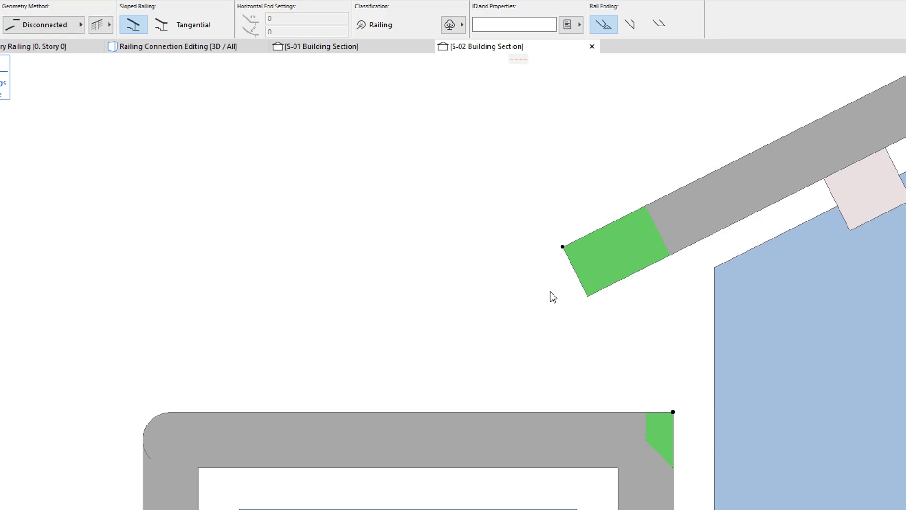
drag(562, 247, 648, 414)
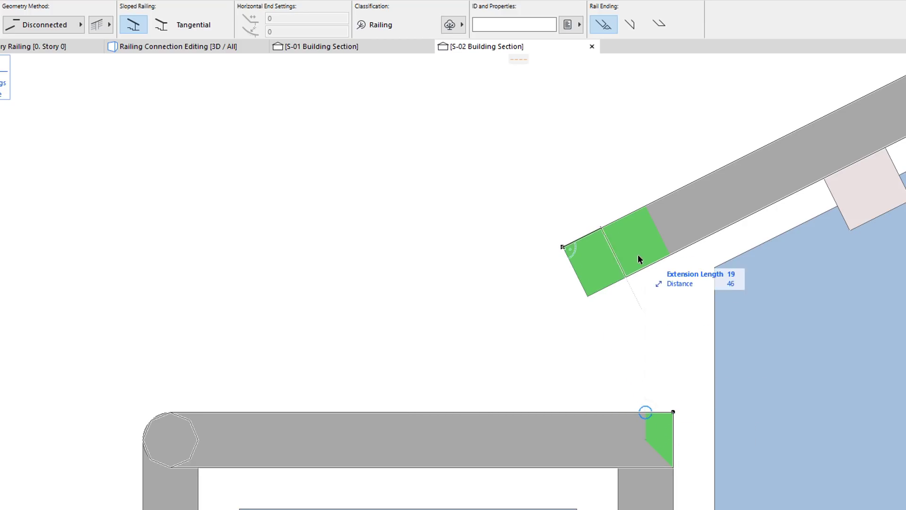
click(646, 209)
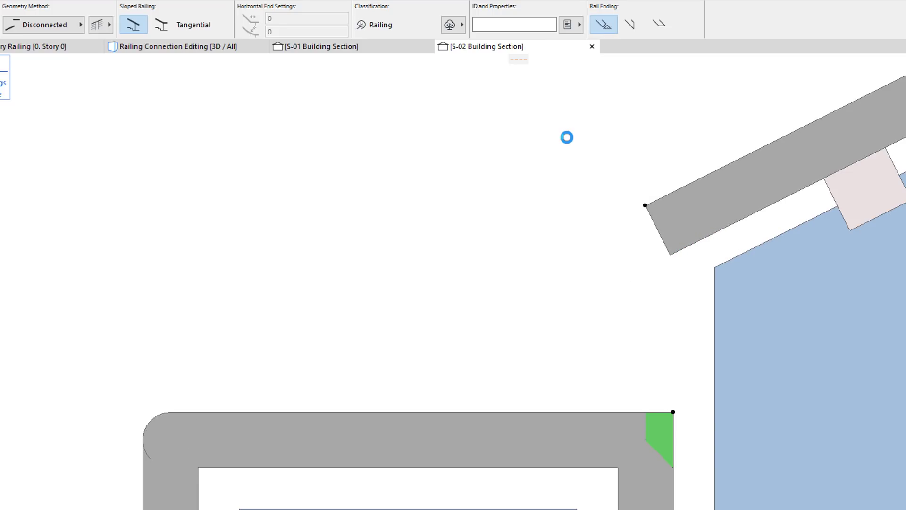
click(631, 25)
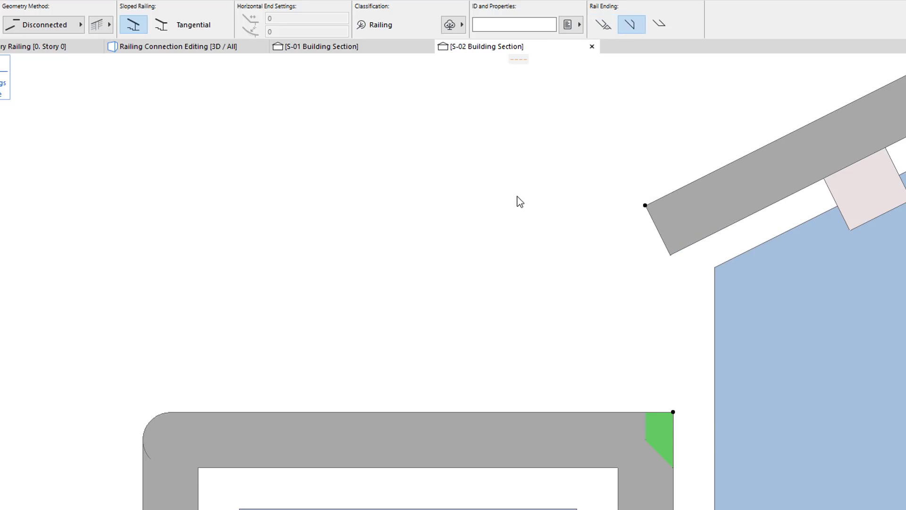
key(Escape)
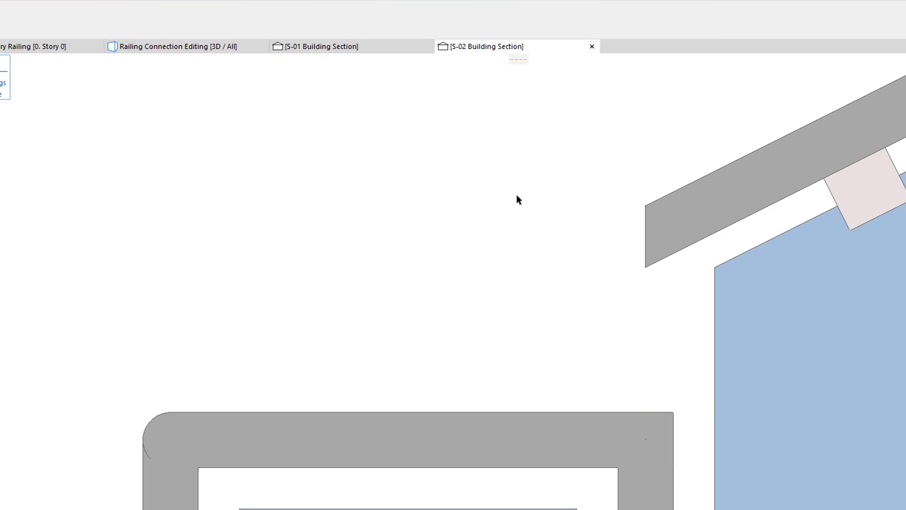
Change the toprail connection back to Gooseneck
click(643, 204)
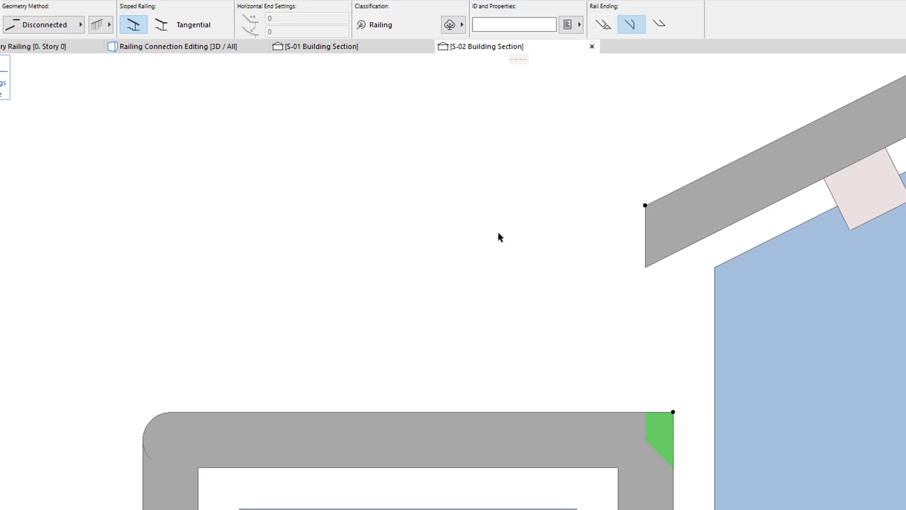
click(61, 27)
click(127, 40)
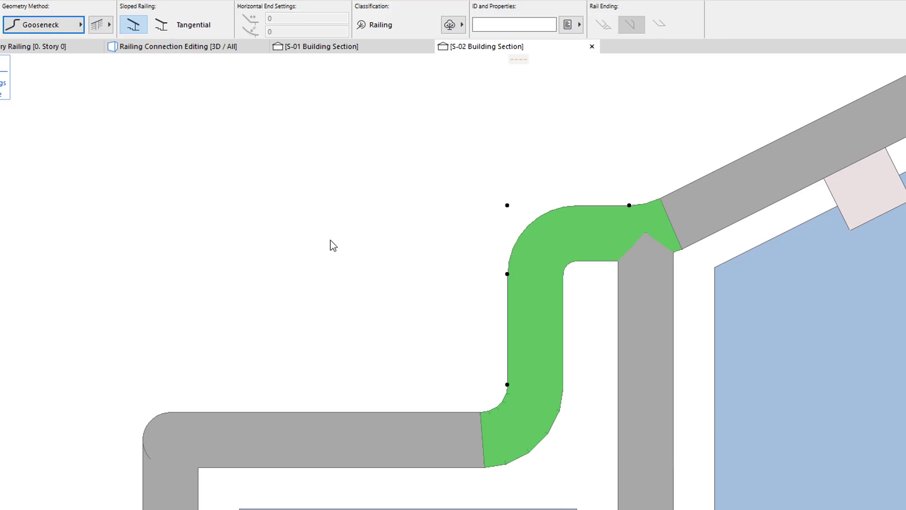
Set the gooseneck bend radius to 100 and lengthen its upper leg by 150
click(628, 203)
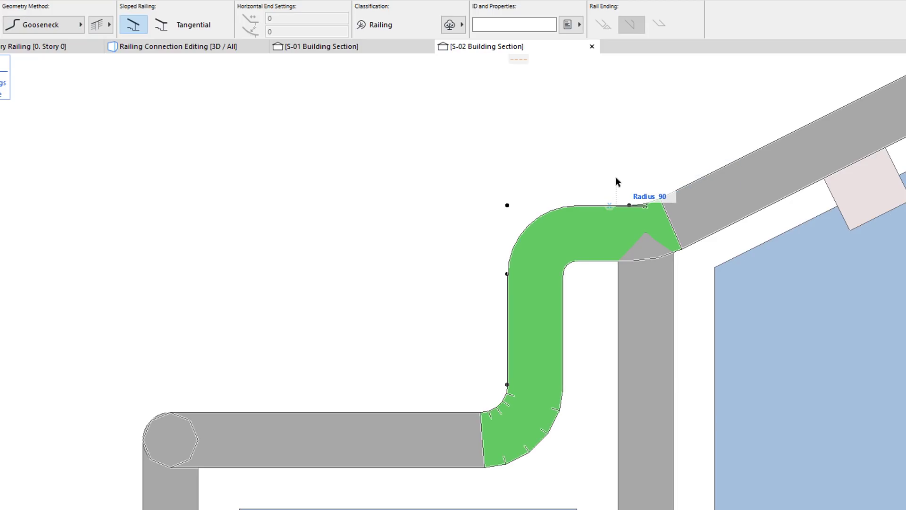
text(100)
key(Return)
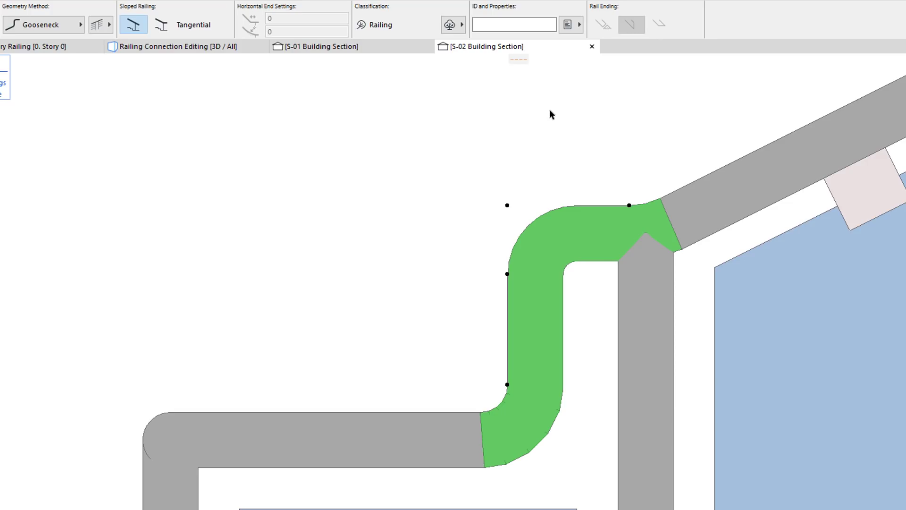
click(507, 206)
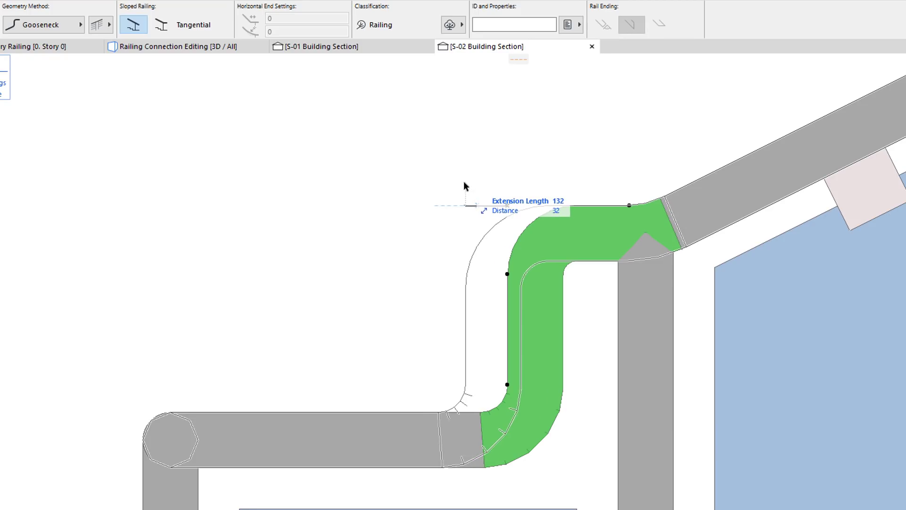
text(150)
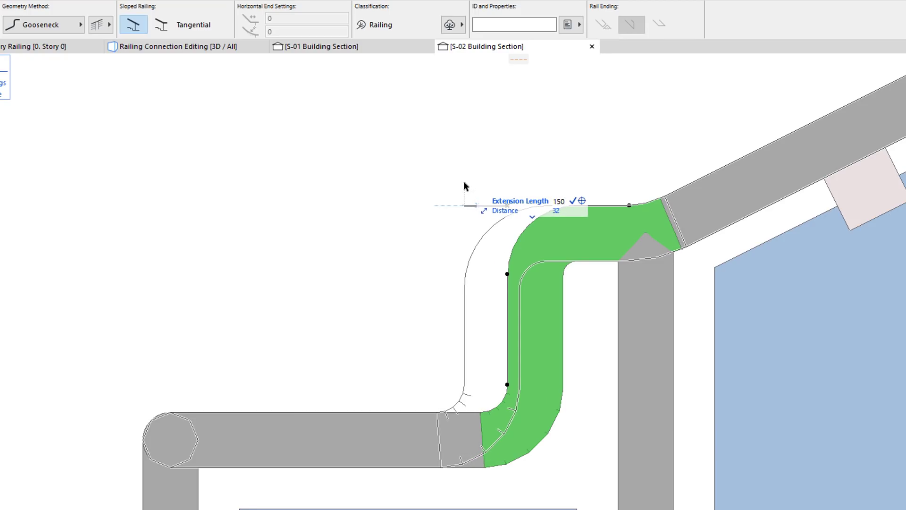
key(Return)
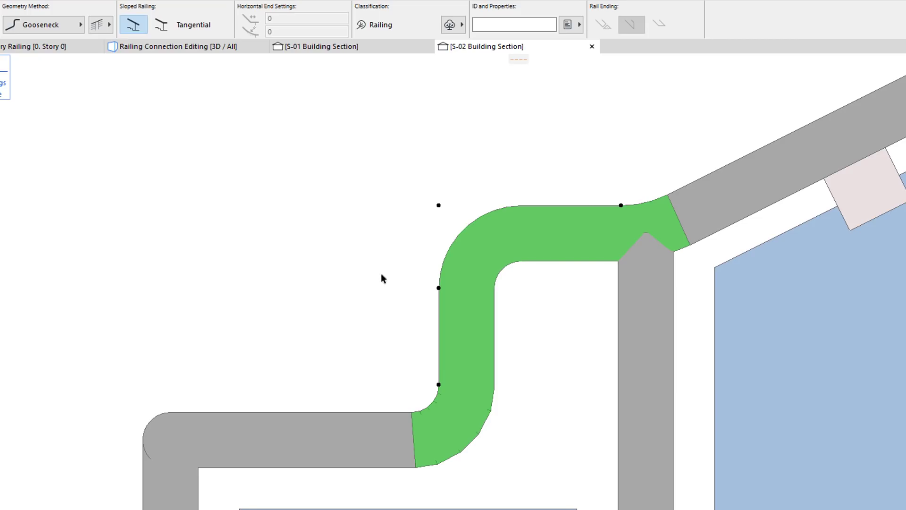
Set both the upper and lower bend radii to 0 for sharp corners
click(439, 290)
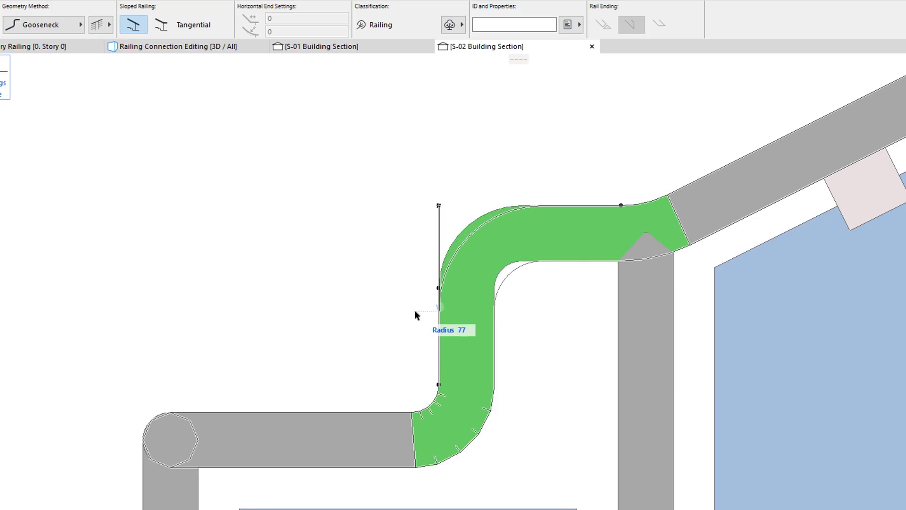
text(0)
key(Return)
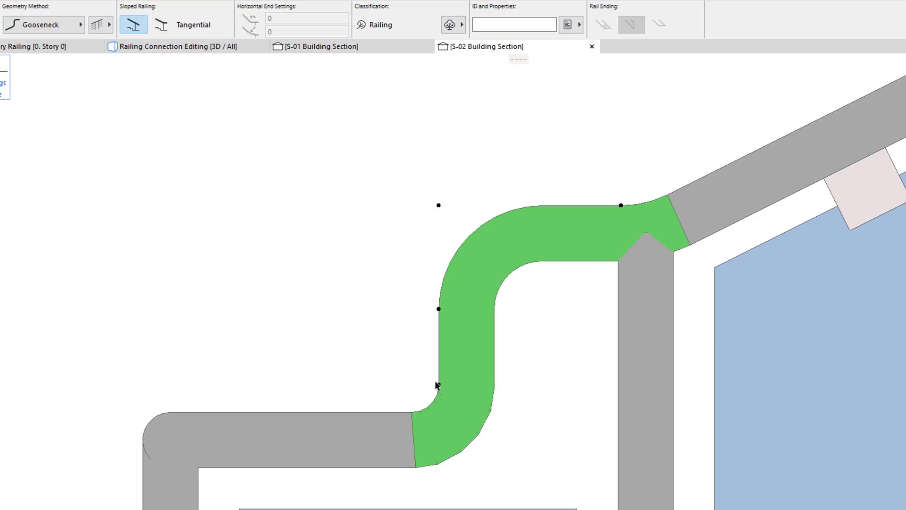
click(439, 386)
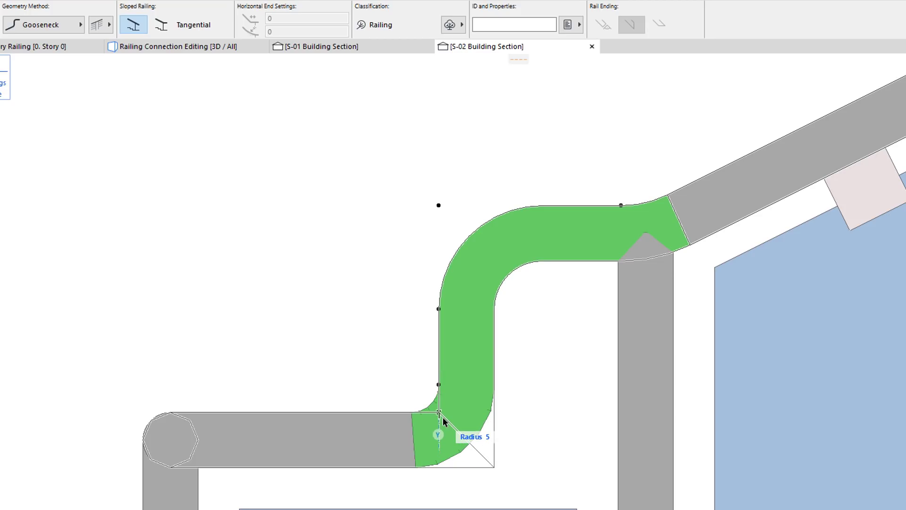
text(0)
key(Return)
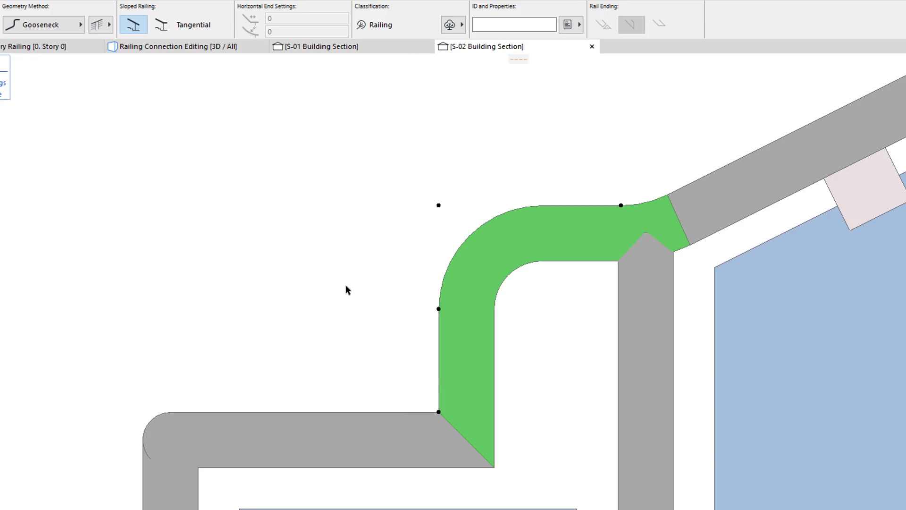
key(Escape)
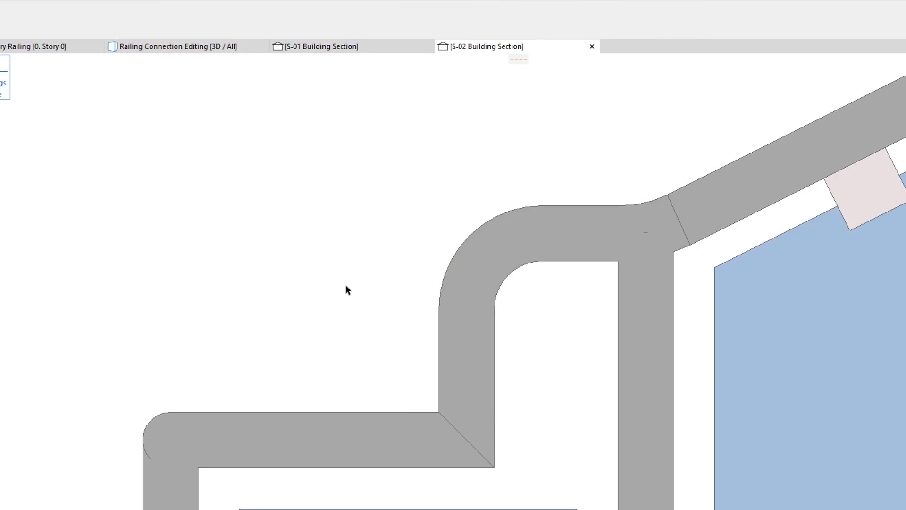
click(455, 260)
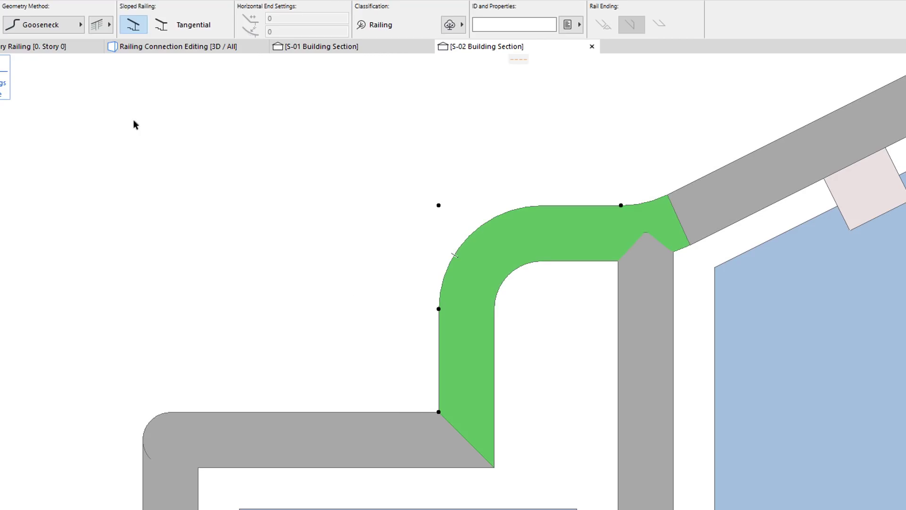
click(72, 29)
Switch the connection to Direct Connection and extend the sloped and landing rail ends
click(135, 61)
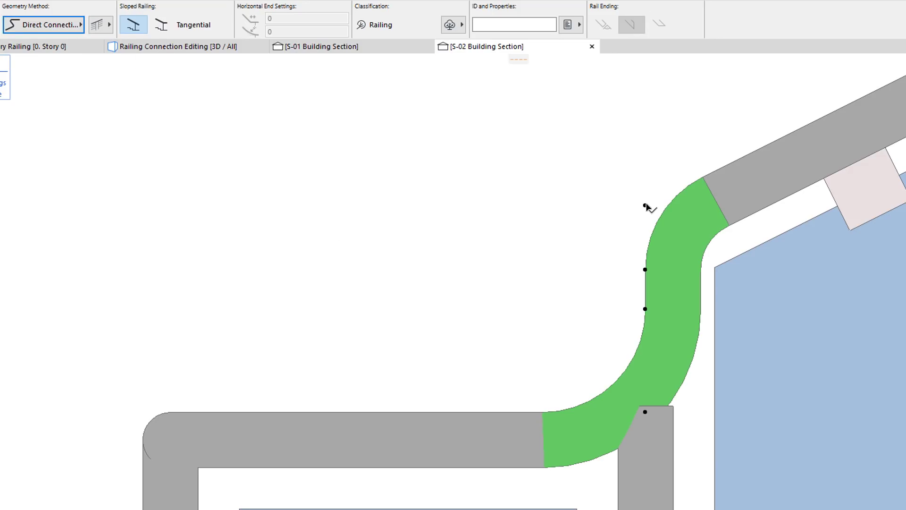
click(645, 206)
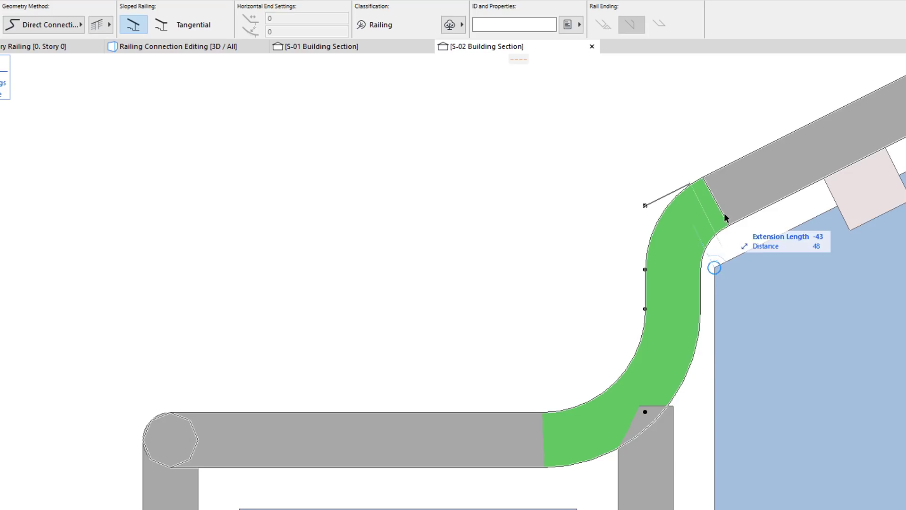
click(715, 181)
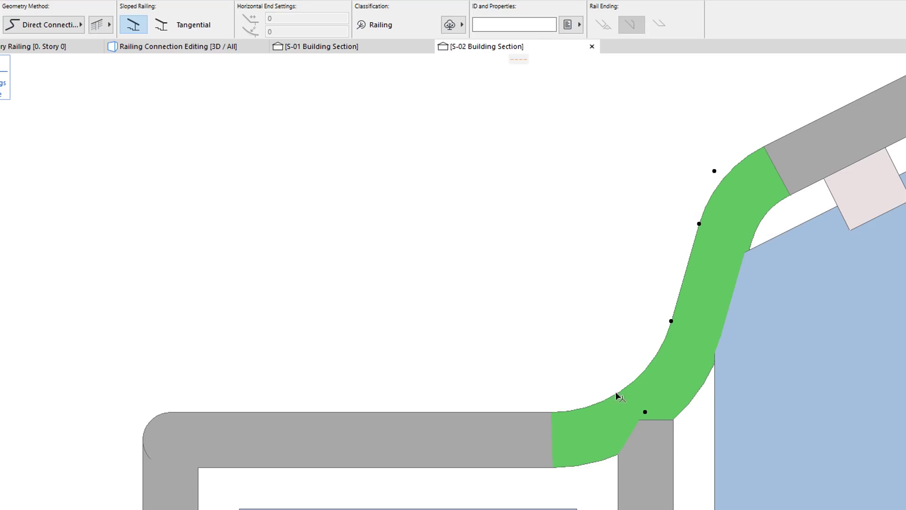
click(646, 413)
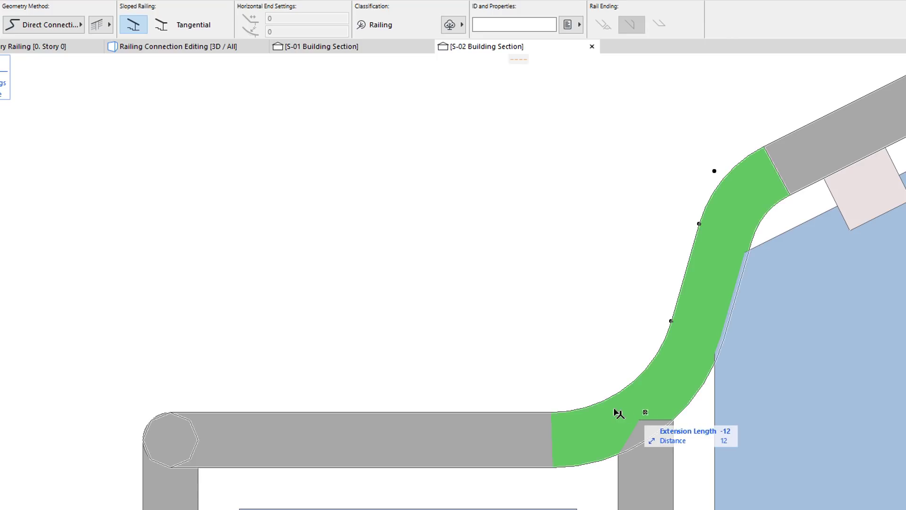
click(617, 453)
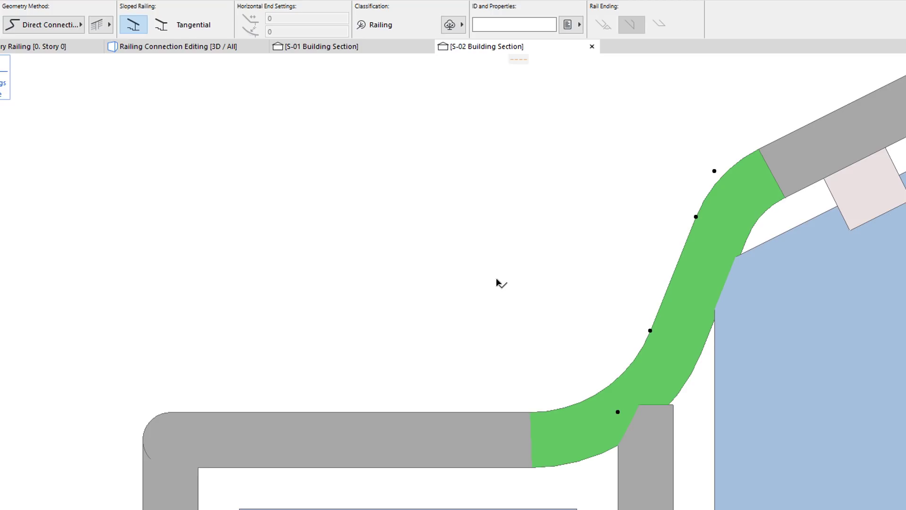
Round the connection's upper and middle corners, then revert to sharp corners
click(697, 217)
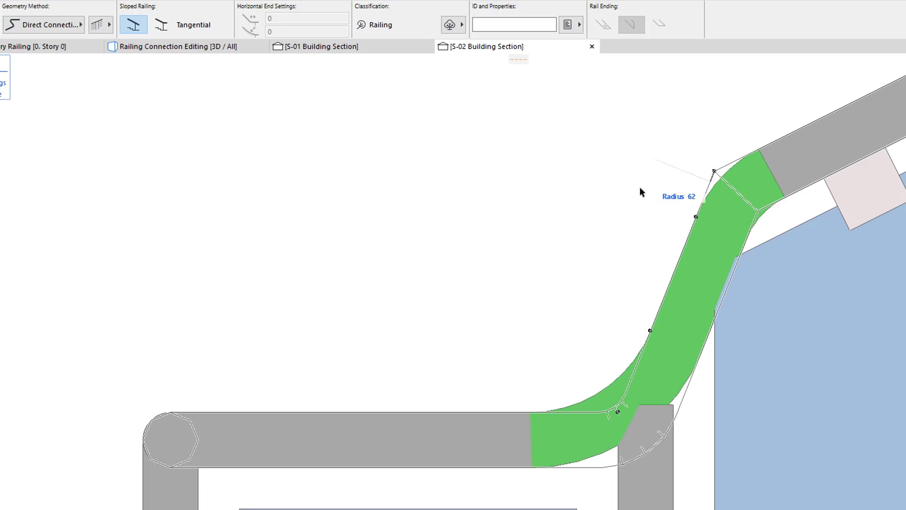
click(610, 233)
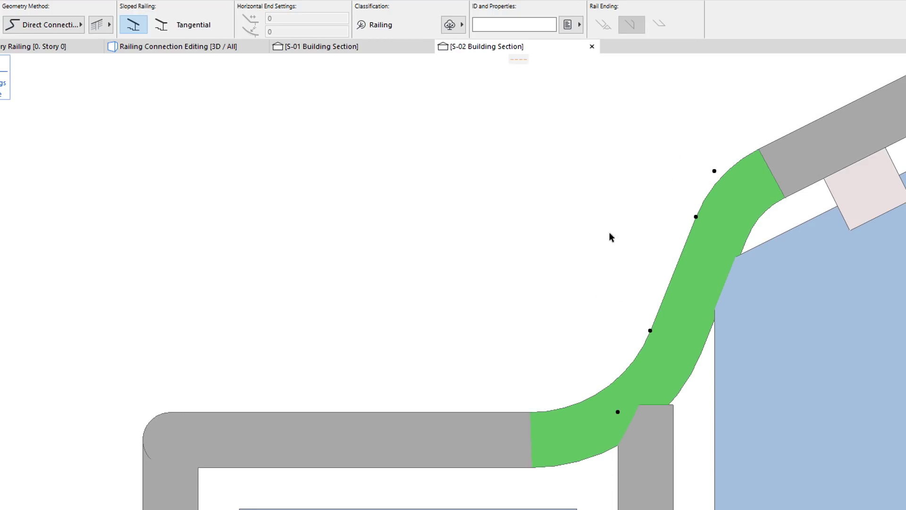
click(651, 331)
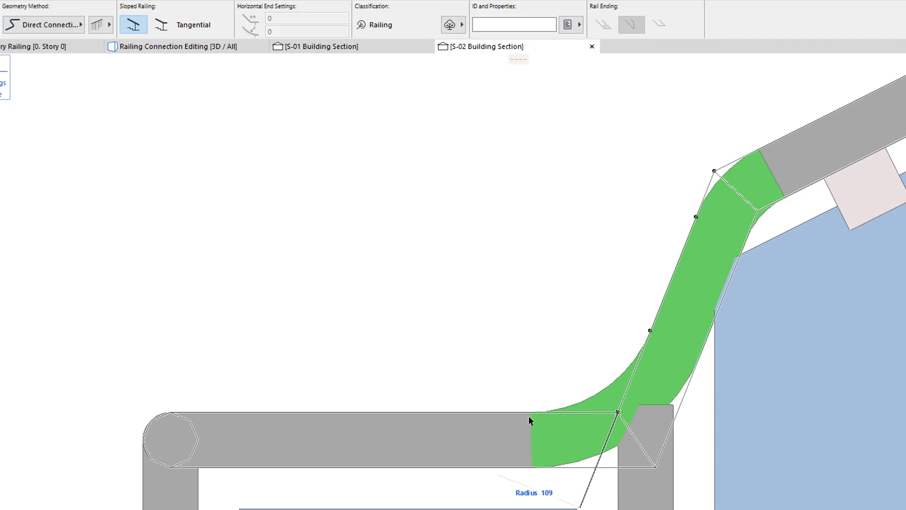
key(Tab)
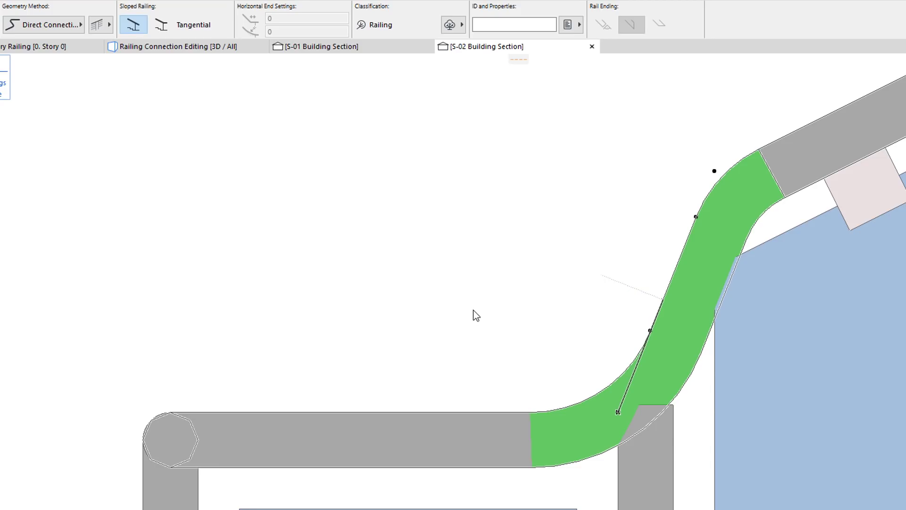
key(Escape)
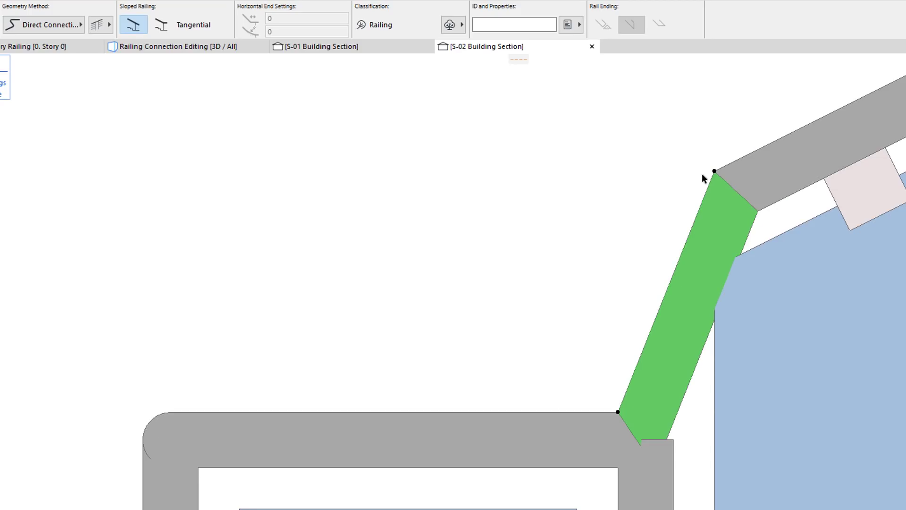
Extend the connection's top node so the rail rises vertically from the landing
click(714, 172)
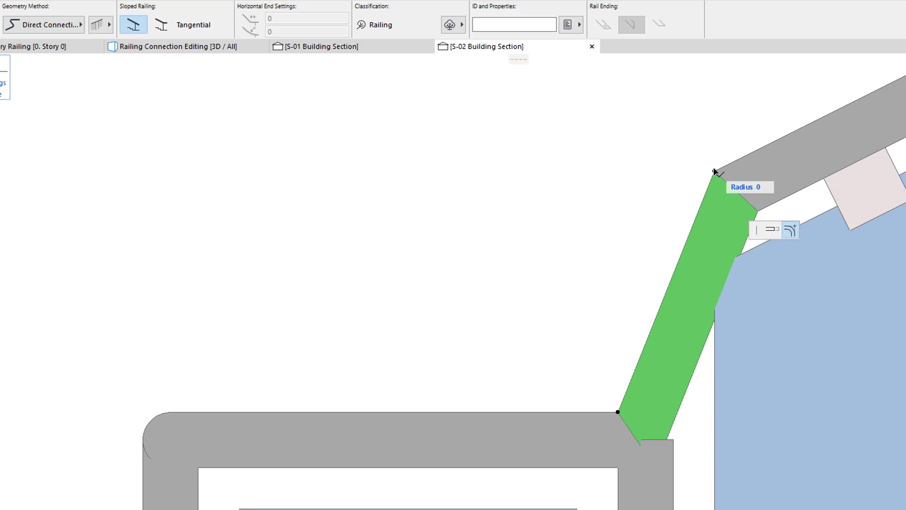
click(774, 230)
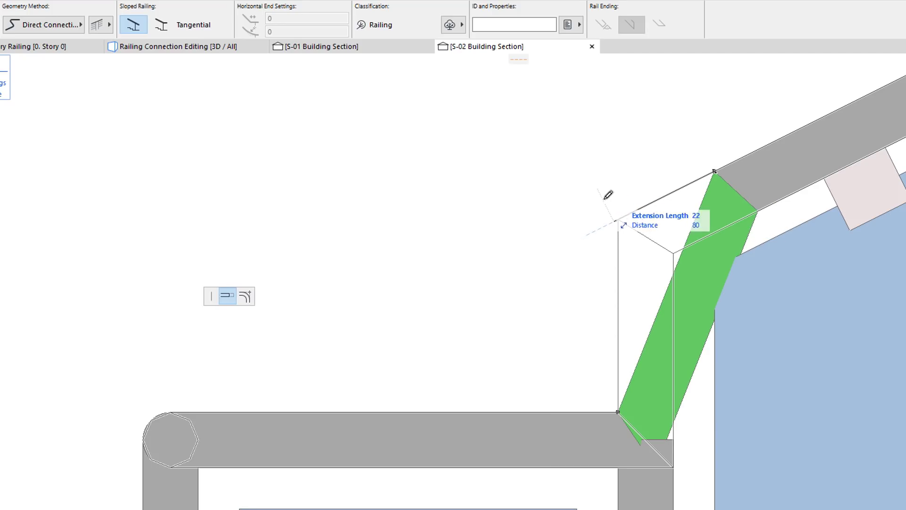
click(625, 216)
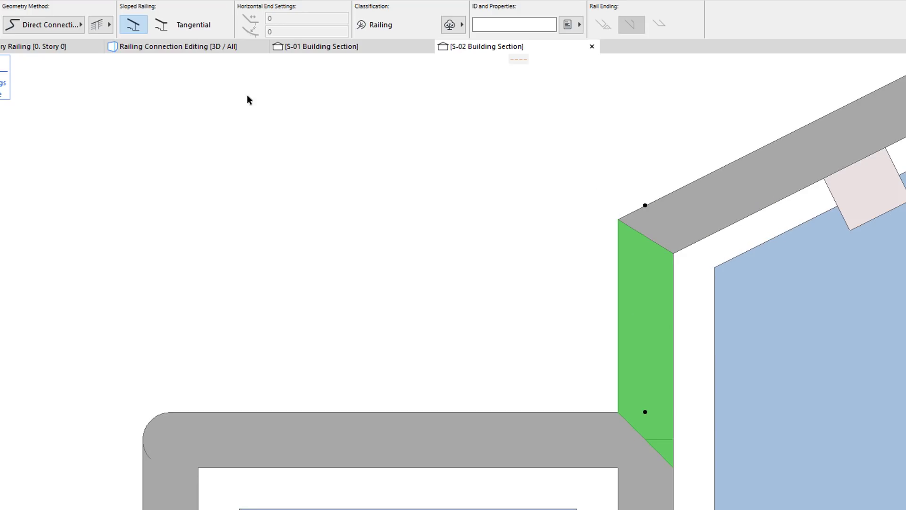
Check the rail extension settings, then exit railing editing to view the stair in 3D
click(100, 26)
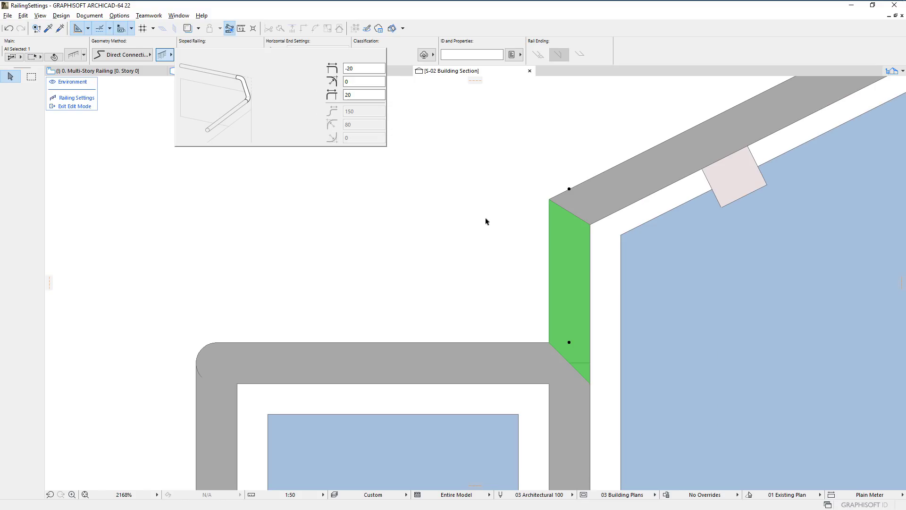
key(Escape)
key(Escape)
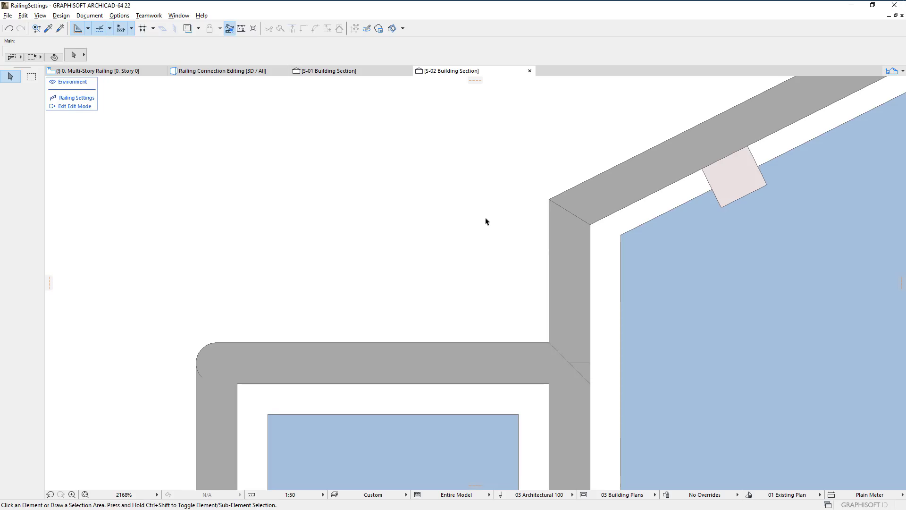
key(Escape)
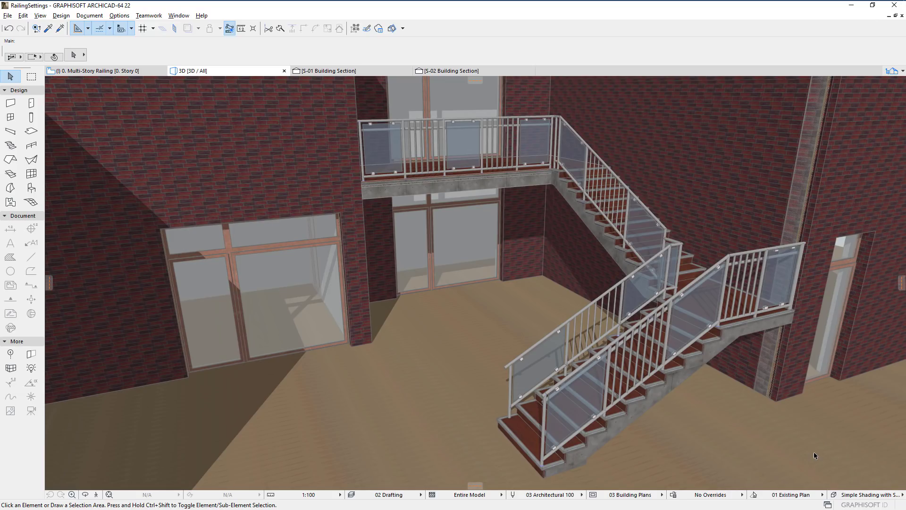